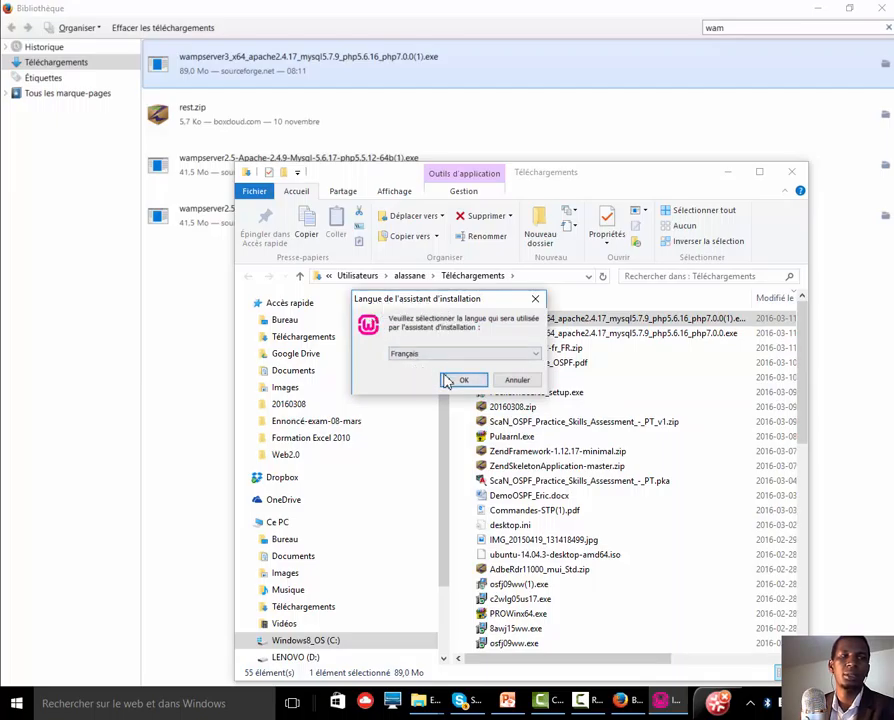
- Open the Wampserver64 installer in French, quit it without installing, and close the download windows
{"action": "left_click", "coordinate": [463, 384]}
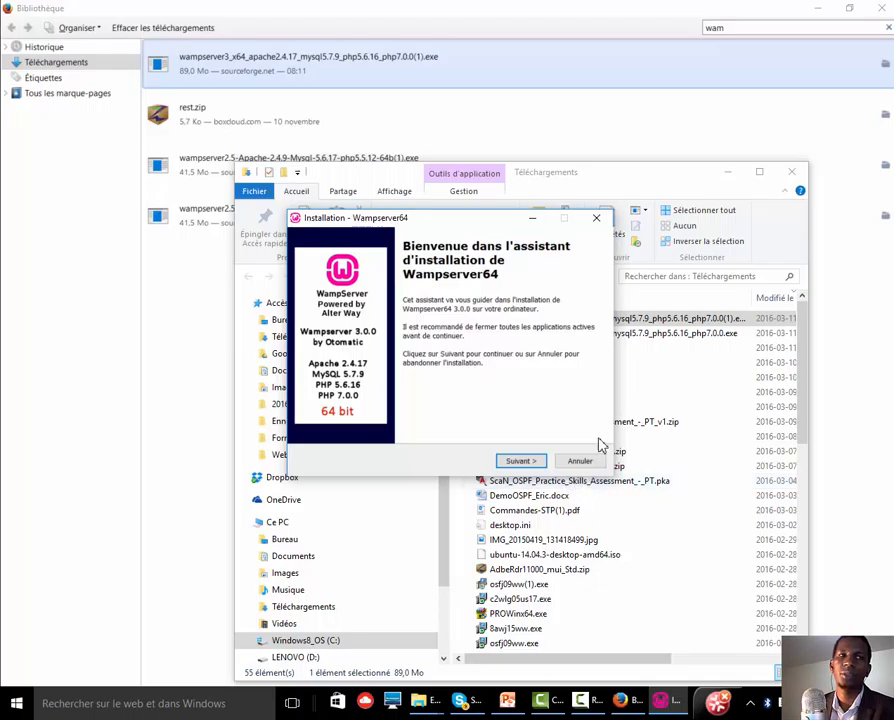
{"action": "left_click", "coordinate": [597, 219]}
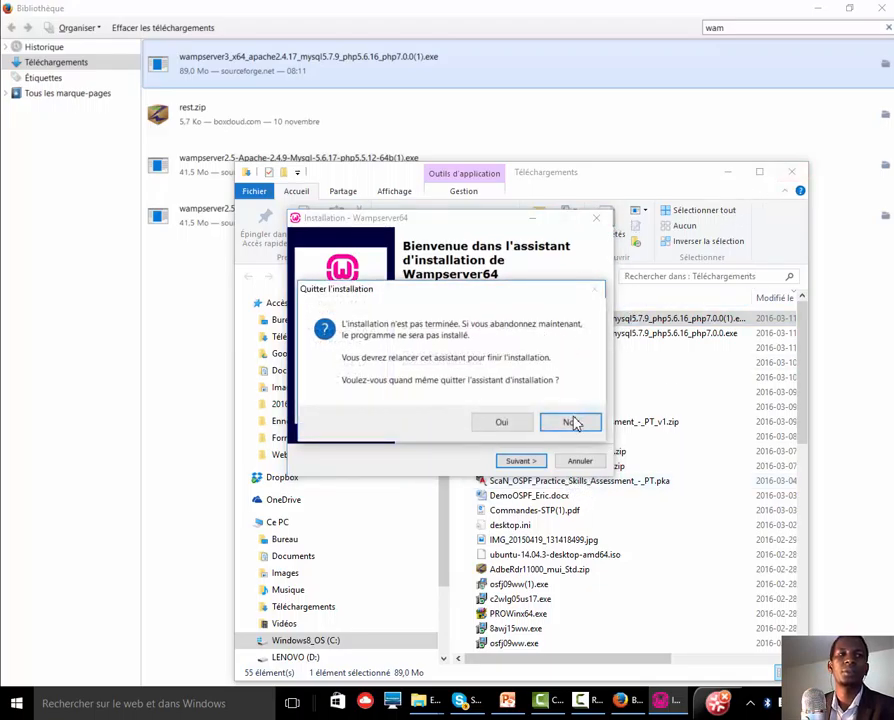
{"action": "left_click", "coordinate": [570, 422]}
{"action": "left_click", "coordinate": [597, 218]}
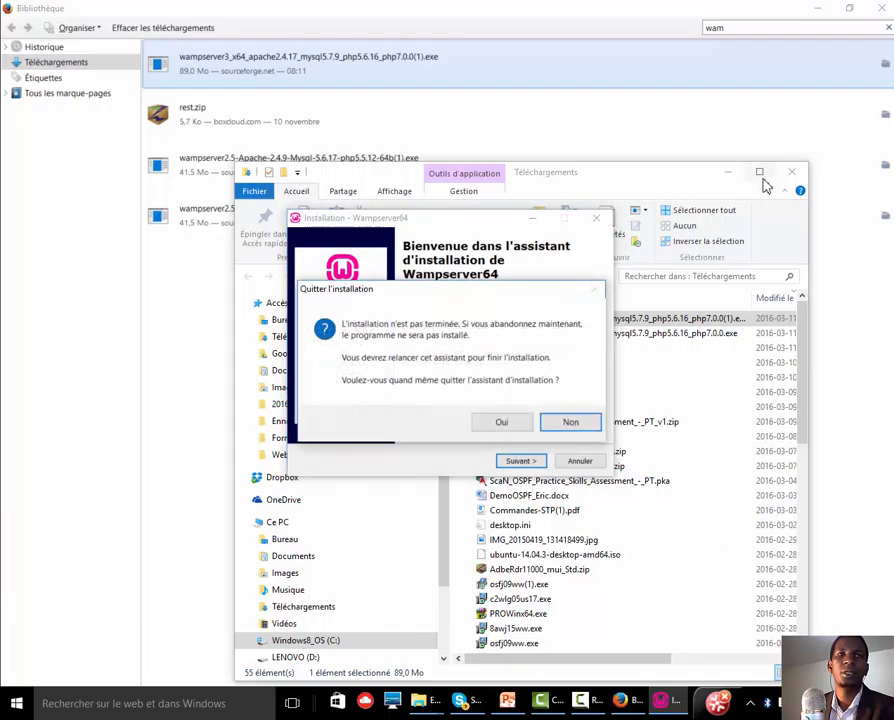
{"action": "left_click", "coordinate": [549, 425]}
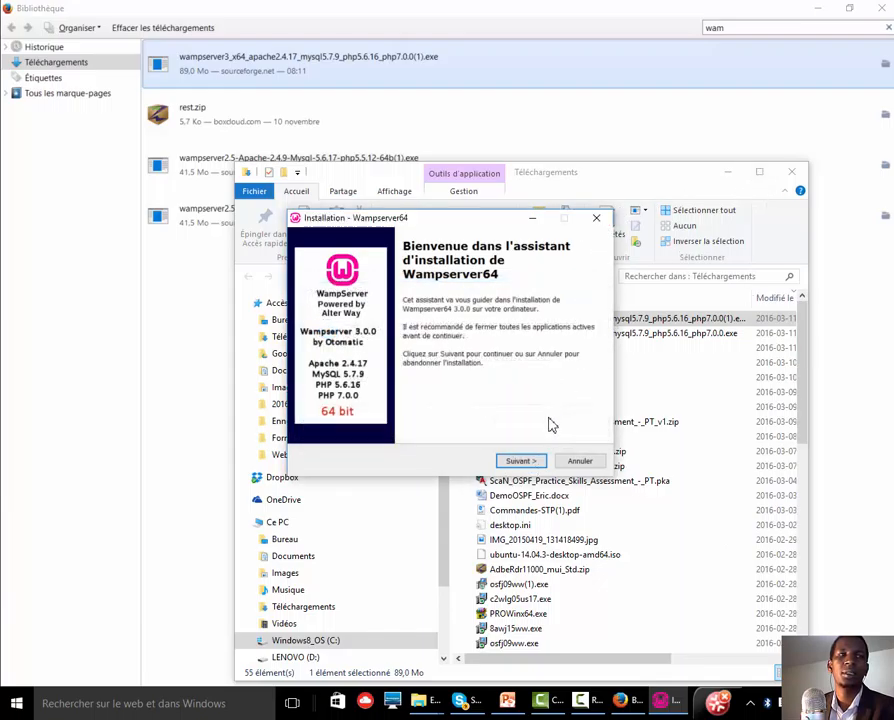
{"action": "left_click", "coordinate": [580, 461]}
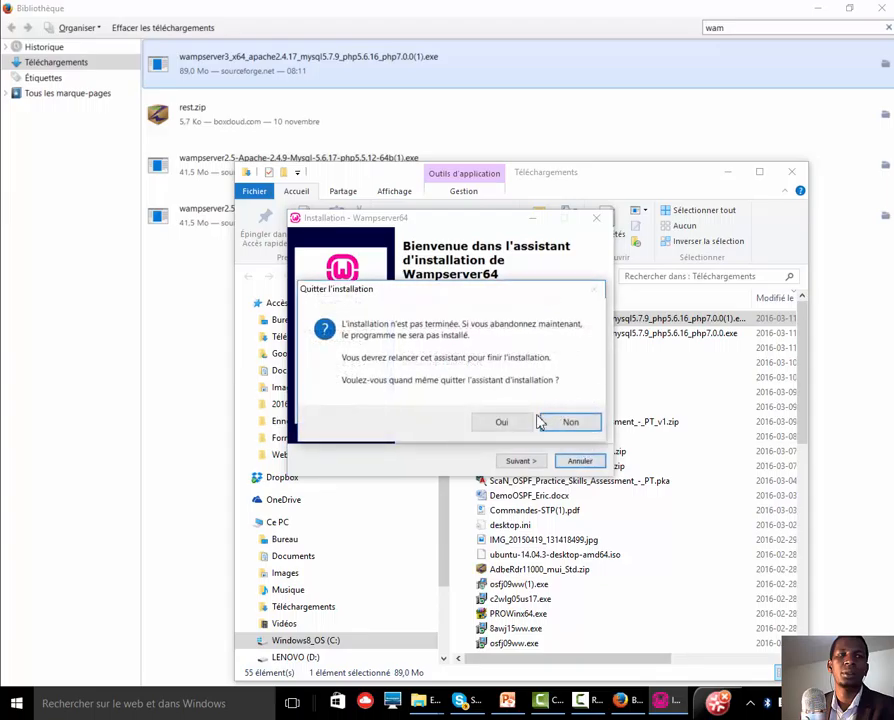
{"action": "left_click", "coordinate": [512, 424]}
{"action": "left_click", "coordinate": [792, 172]}
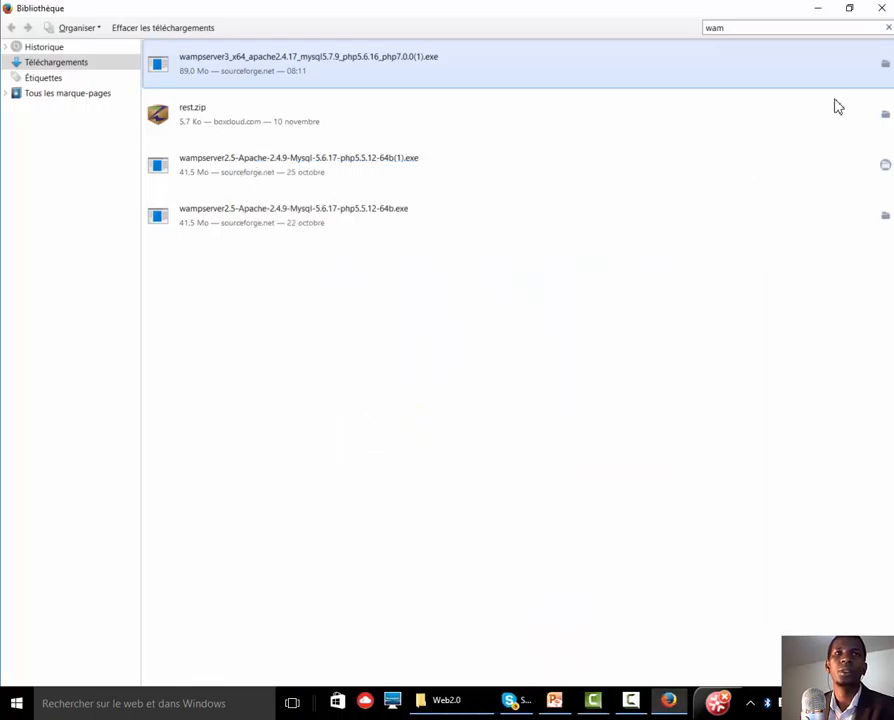
{"action": "left_click", "coordinate": [881, 8]}
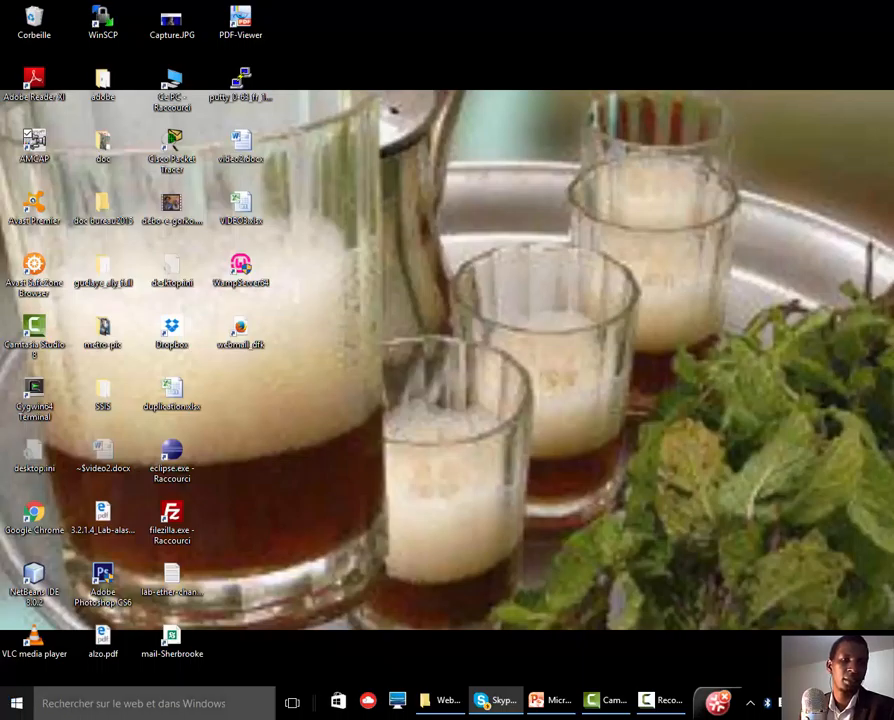
- Launch WampServer64 from the desktop and open phpMyAdmin through its menu
{"action": "double_click", "coordinate": [240, 266]}
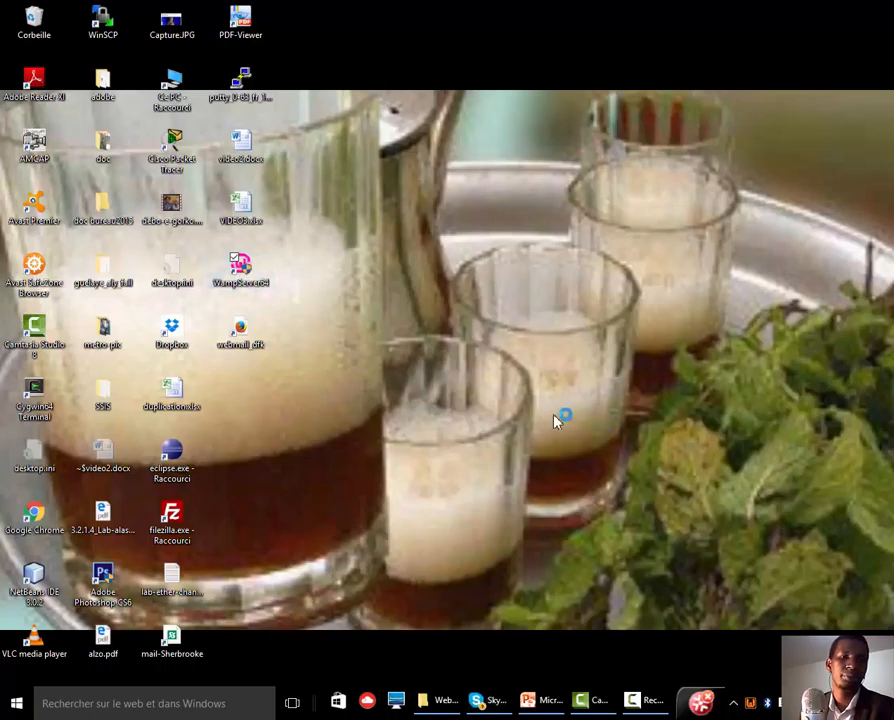
{"action": "left_click", "coordinate": [749, 704]}
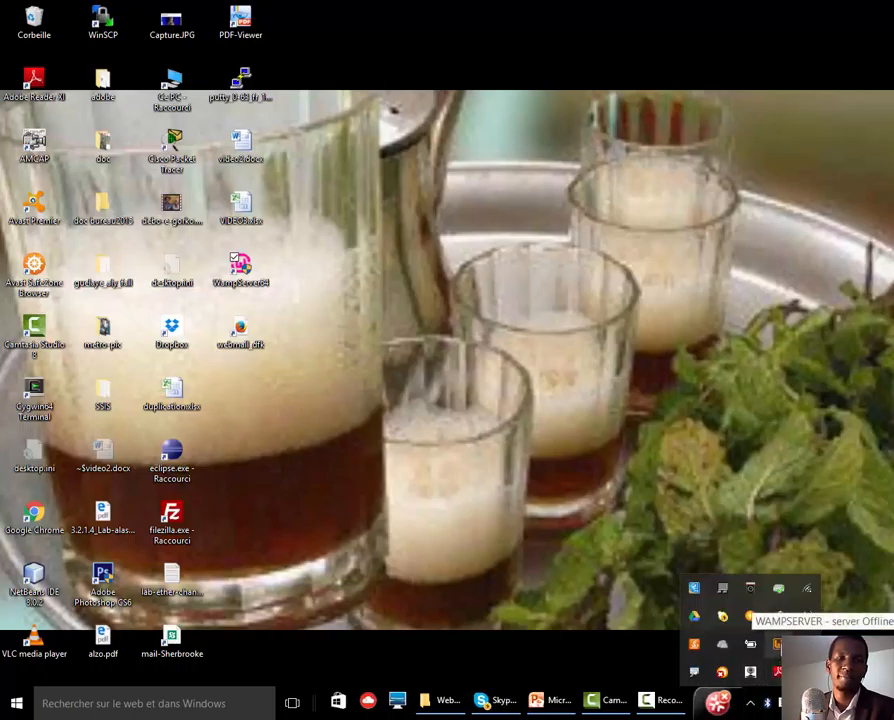
{"action": "right_click", "coordinate": [777, 644]}
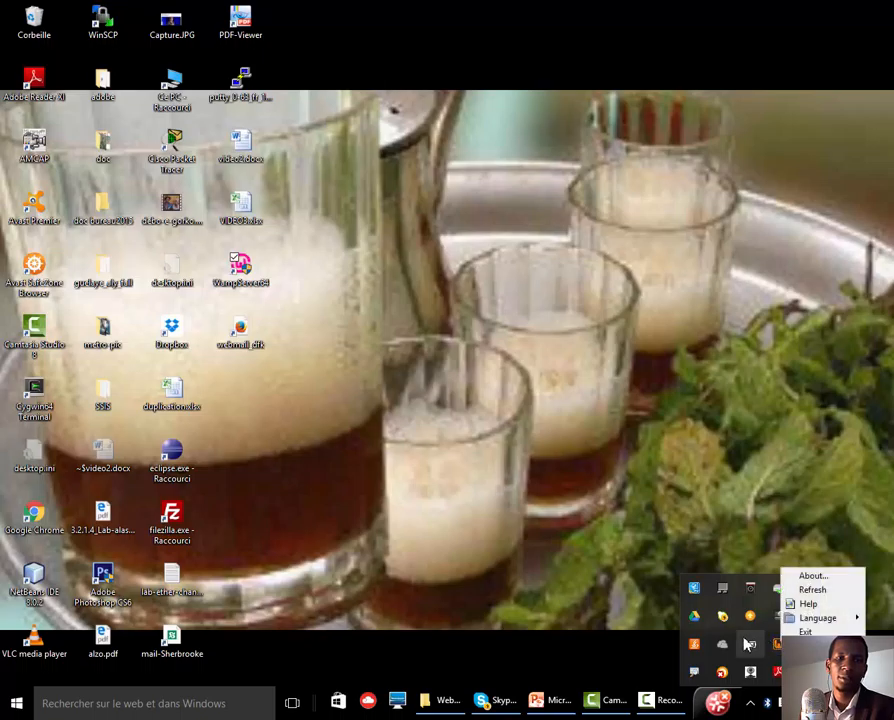
{"action": "left_click", "coordinate": [777, 644]}
{"action": "left_click", "coordinate": [777, 644]}
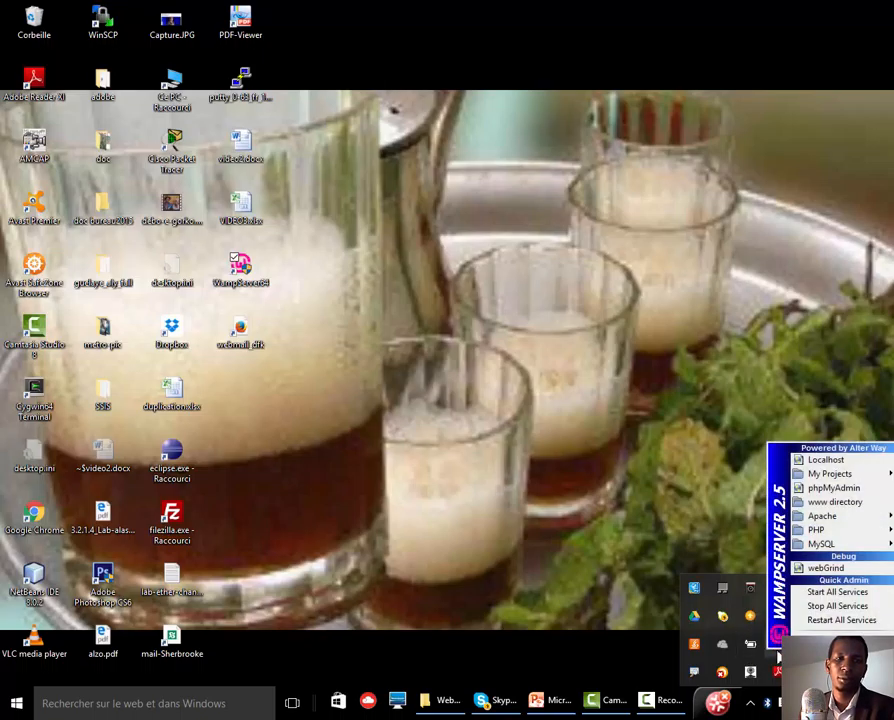
{"action": "left_click", "coordinate": [829, 488]}
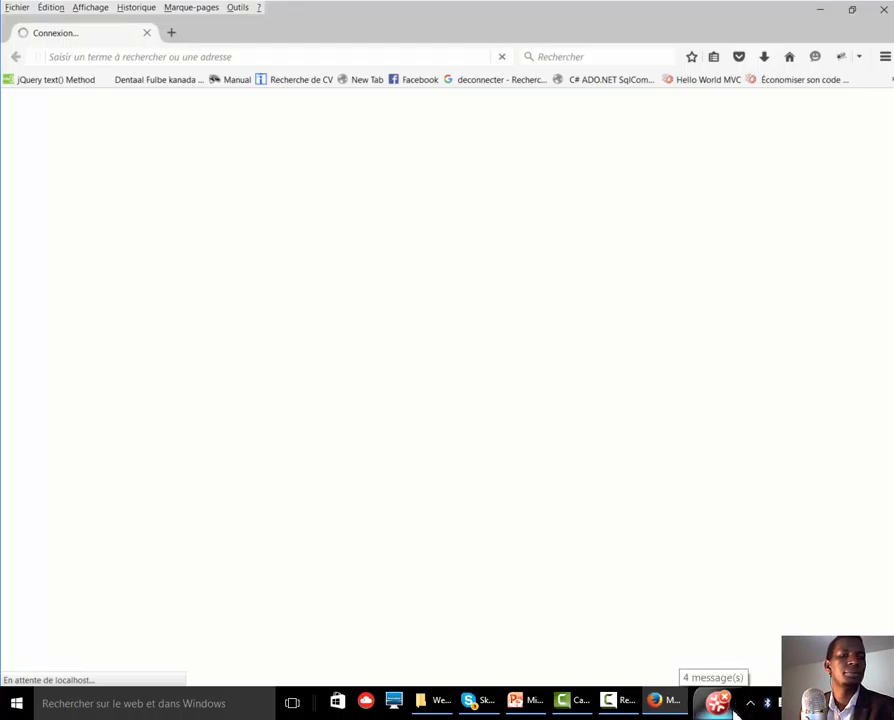
- Minimize the browser and search Windows for "wa" to locate the WampServer64 launcher
{"action": "left_click", "coordinate": [820, 13]}
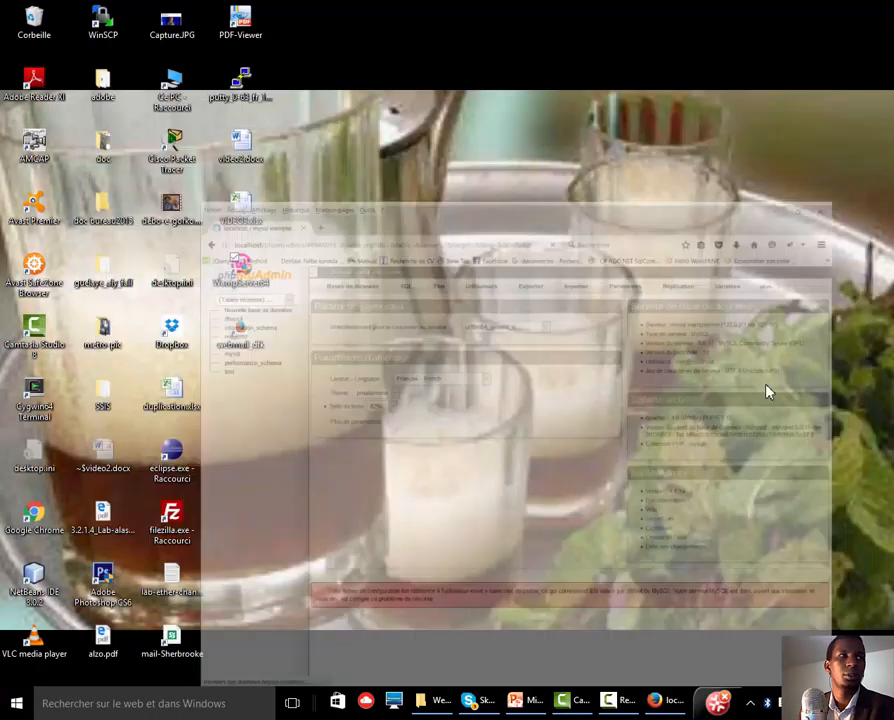
{"action": "left_click", "coordinate": [750, 703]}
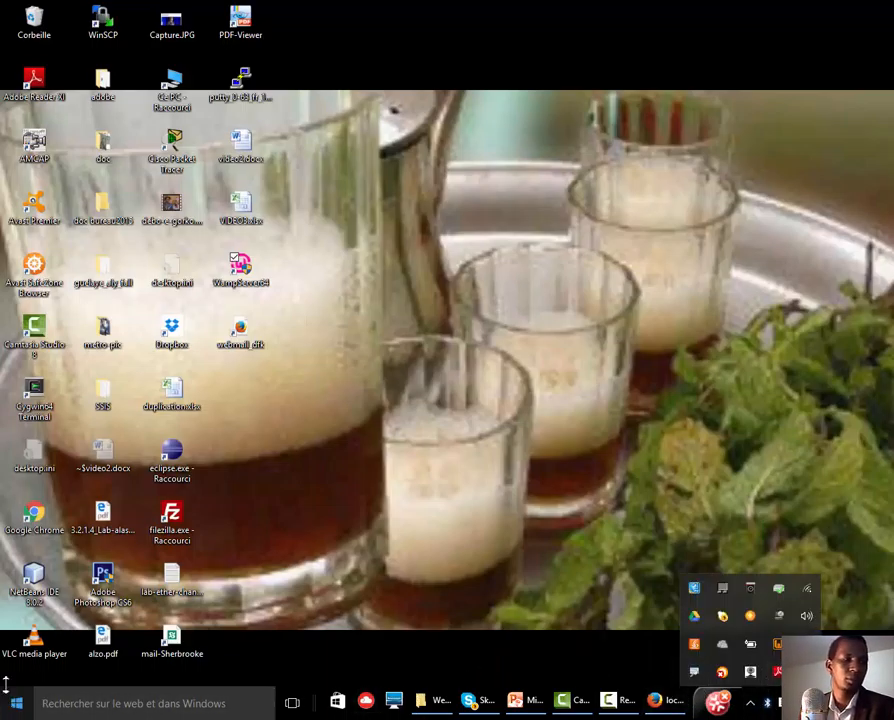
{"action": "left_click", "coordinate": [24, 709]}
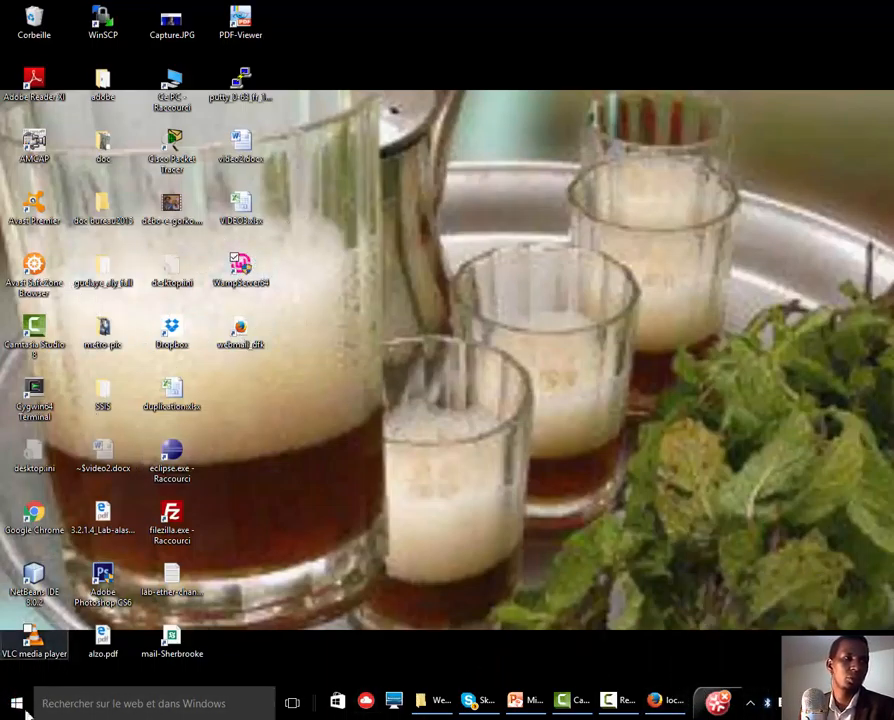
{"action": "left_click", "coordinate": [17, 705]}
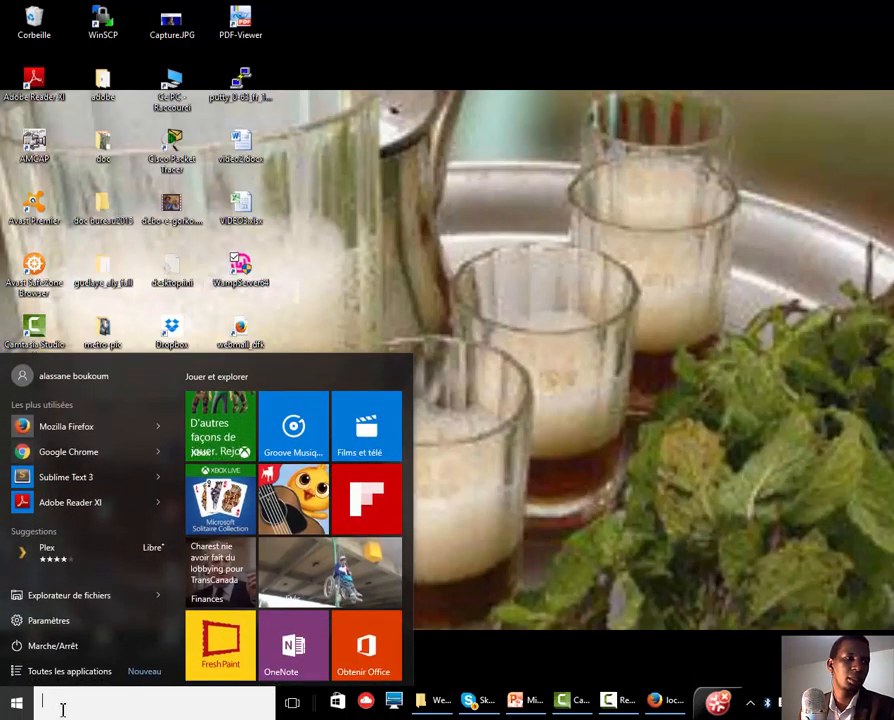
{"action": "left_click", "coordinate": [74, 708]}
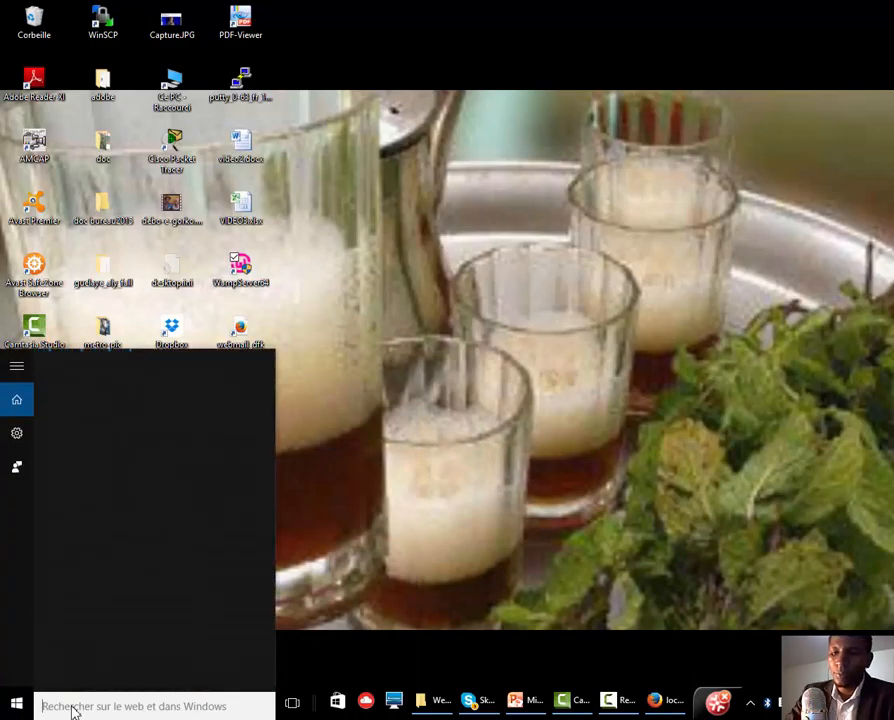
{"action": "type", "text": "wa"}
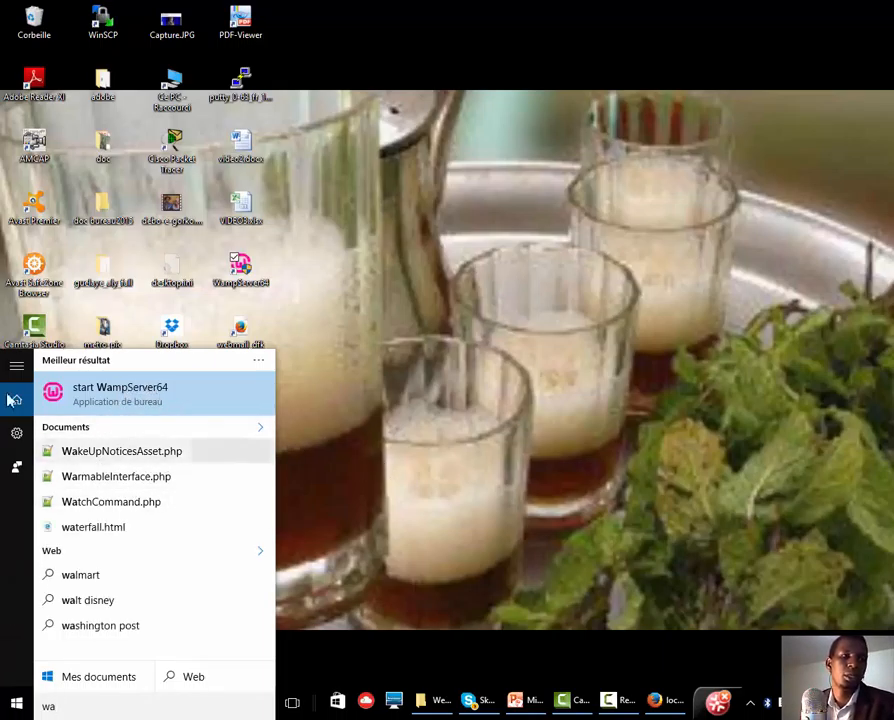
{"action": "left_click", "coordinate": [447, 533]}
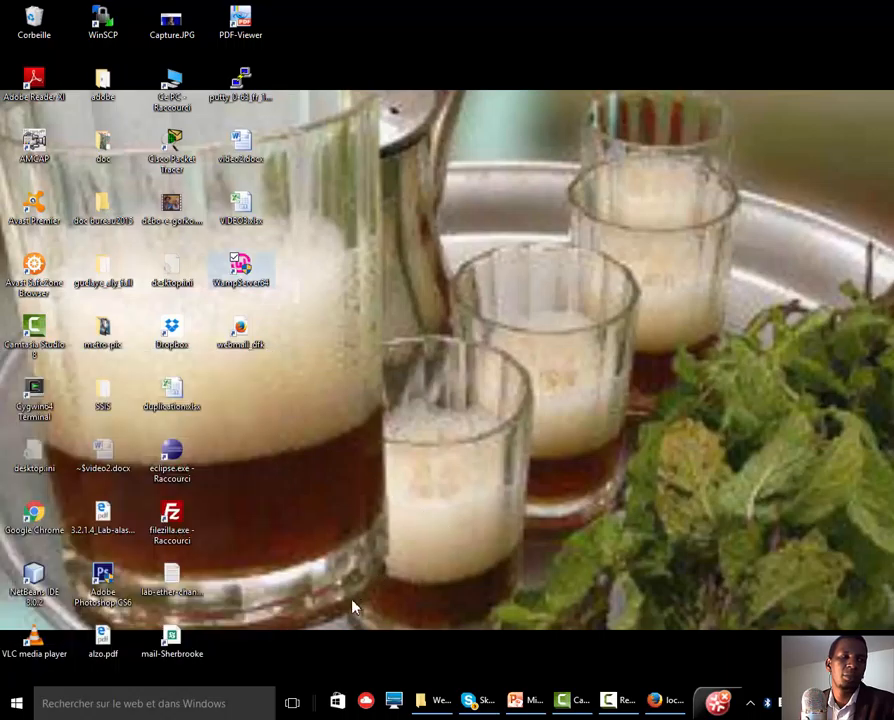
- Switch to Firefox, load localhost/ to view the web root listing, and return to the phpMyAdmin page
{"action": "left_click", "coordinate": [662, 704]}
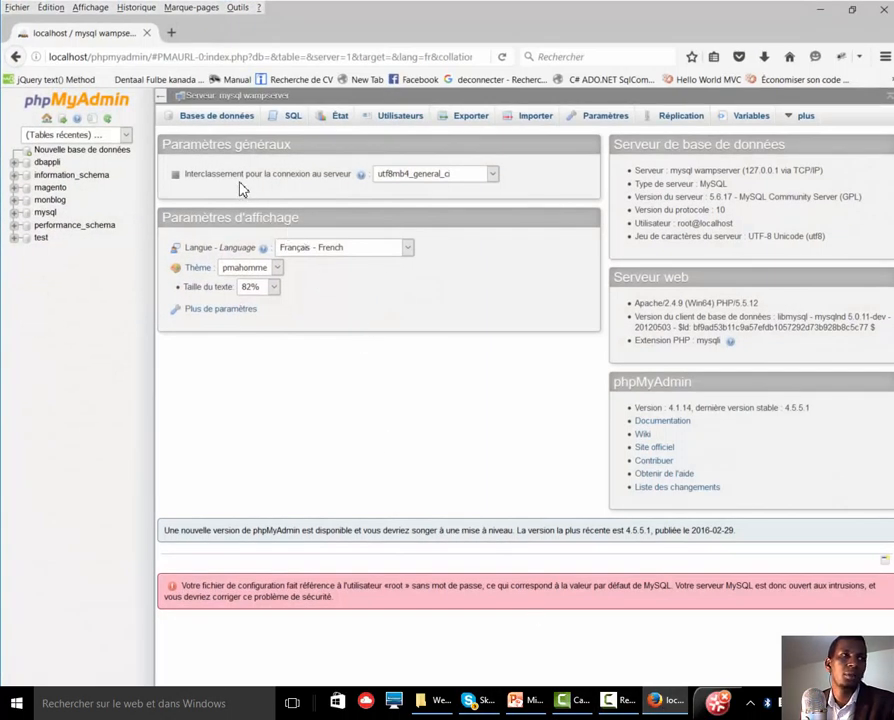
{"action": "left_click", "coordinate": [290, 57]}
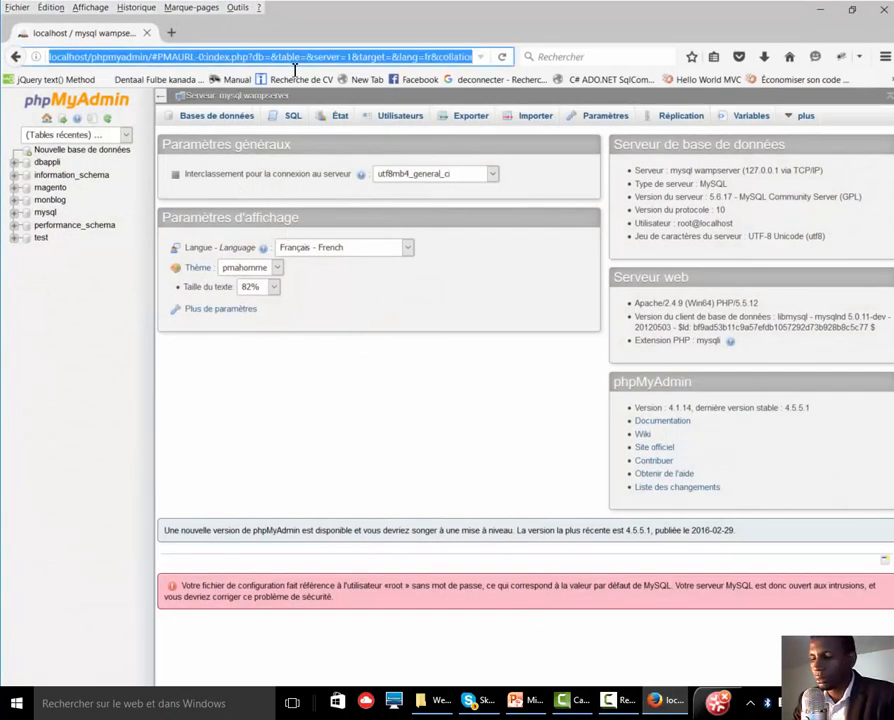
{"action": "type", "text": "localhost/"}
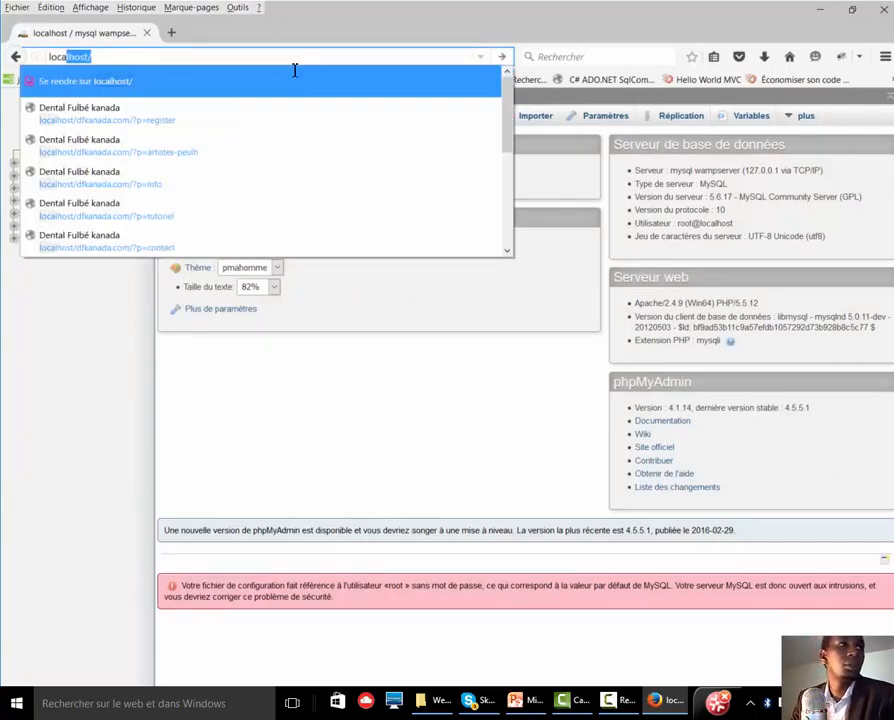
{"action": "key", "text": "Return"}
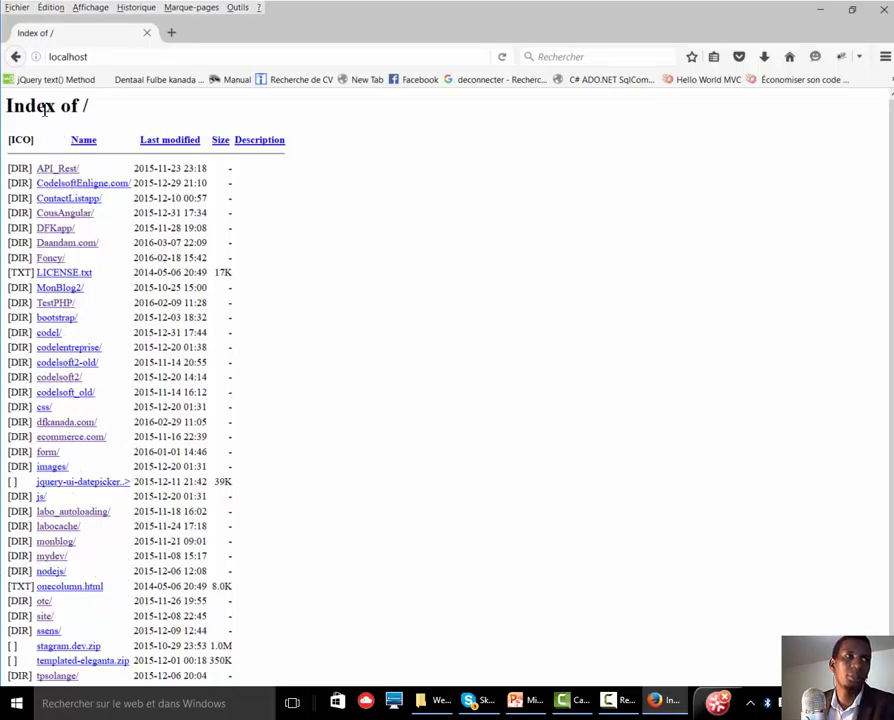
{"action": "left_click", "coordinate": [16, 56]}
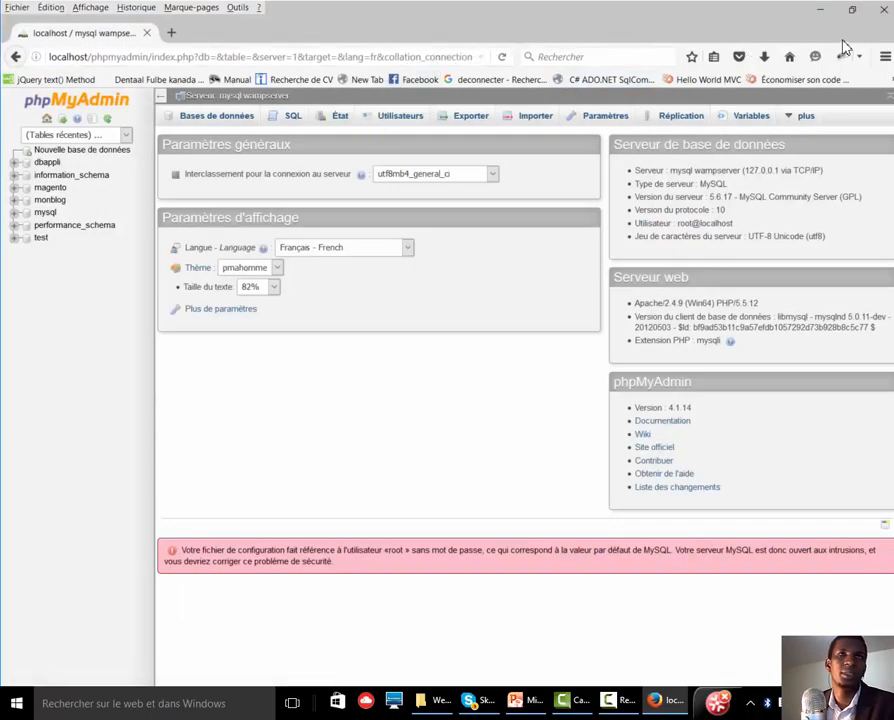
- Minimize the browser and open the Localhost page through the WampServer menu
{"action": "left_click", "coordinate": [822, 10]}
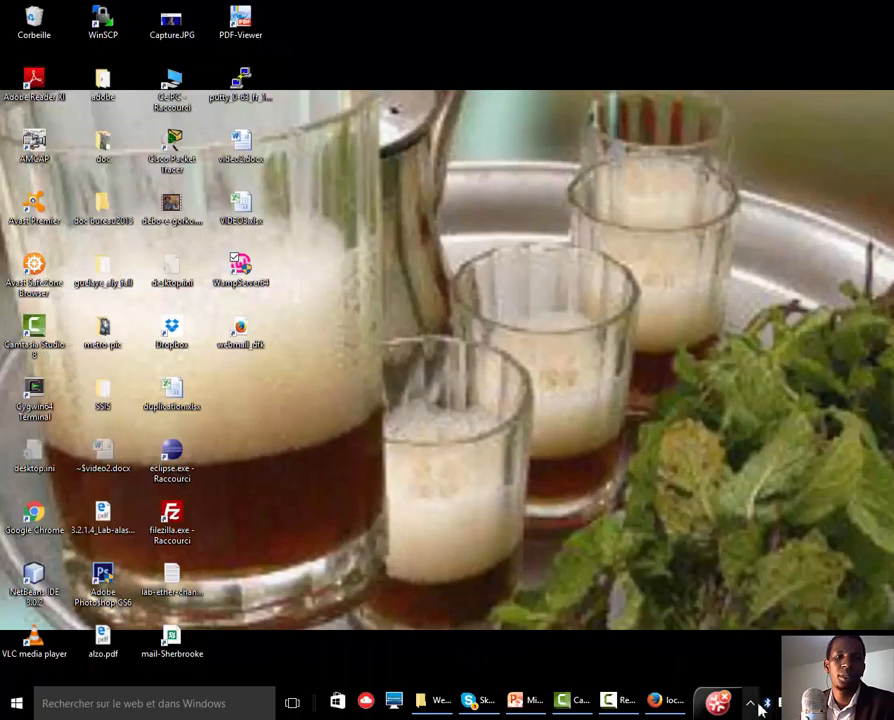
{"action": "left_click", "coordinate": [752, 704]}
{"action": "left_click", "coordinate": [778, 643]}
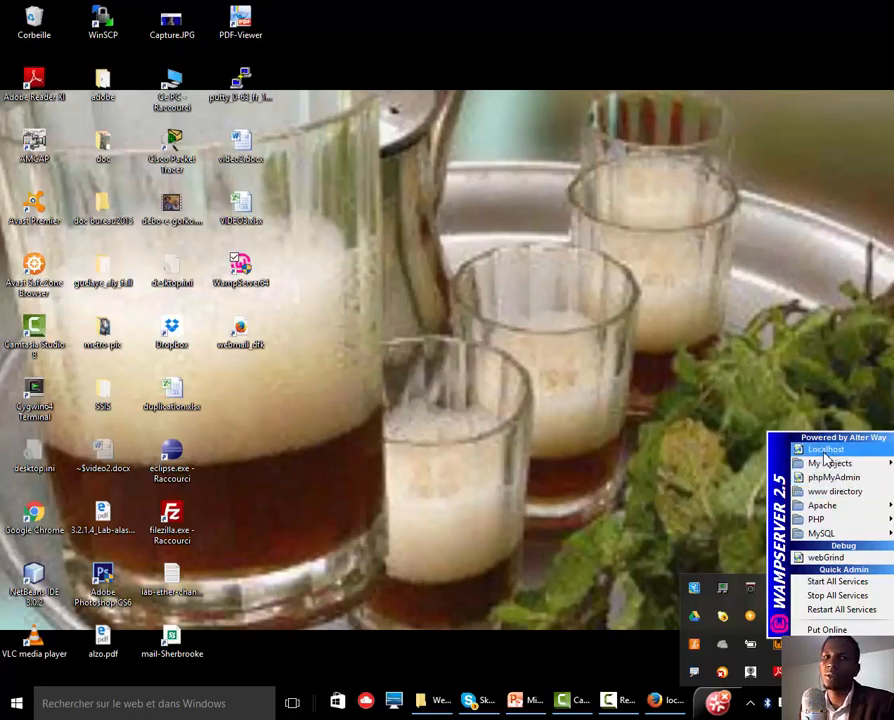
{"action": "left_click", "coordinate": [825, 451]}
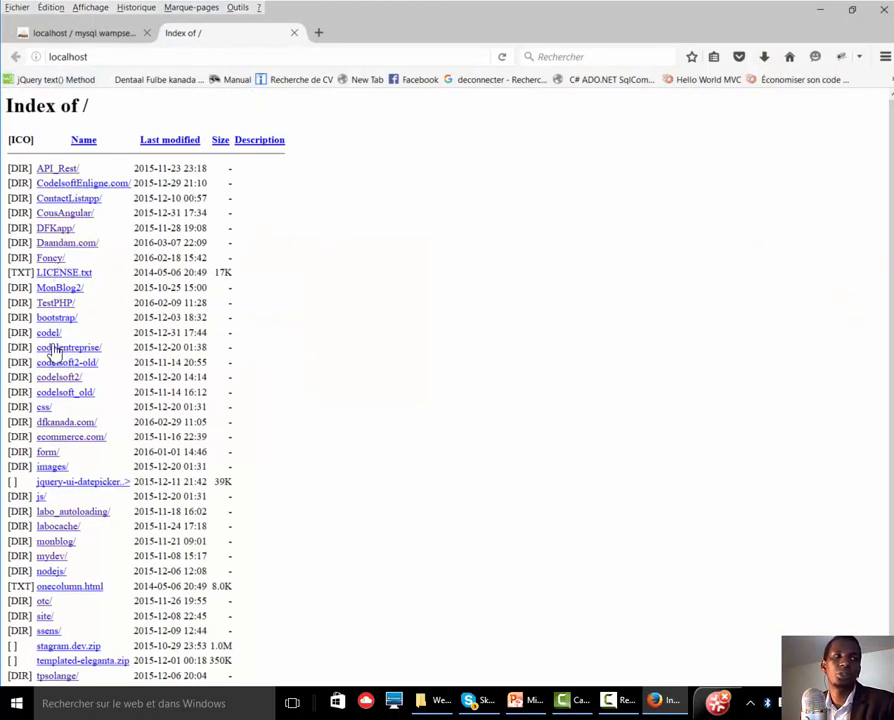
{"action": "left_click", "coordinate": [100, 57]}
{"action": "left_click", "coordinate": [100, 57]}
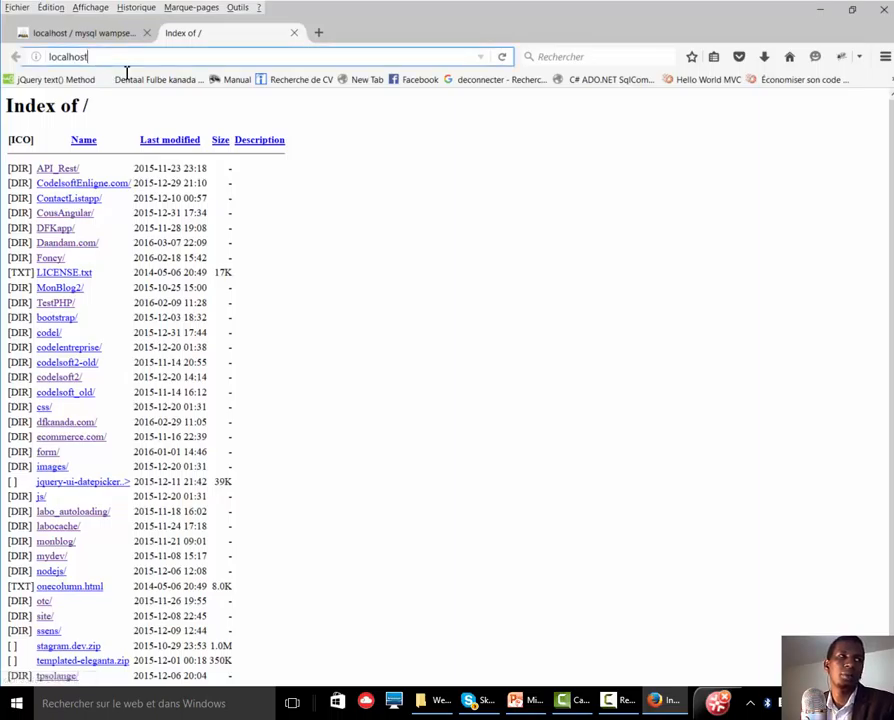
{"action": "type", "text": "/"}
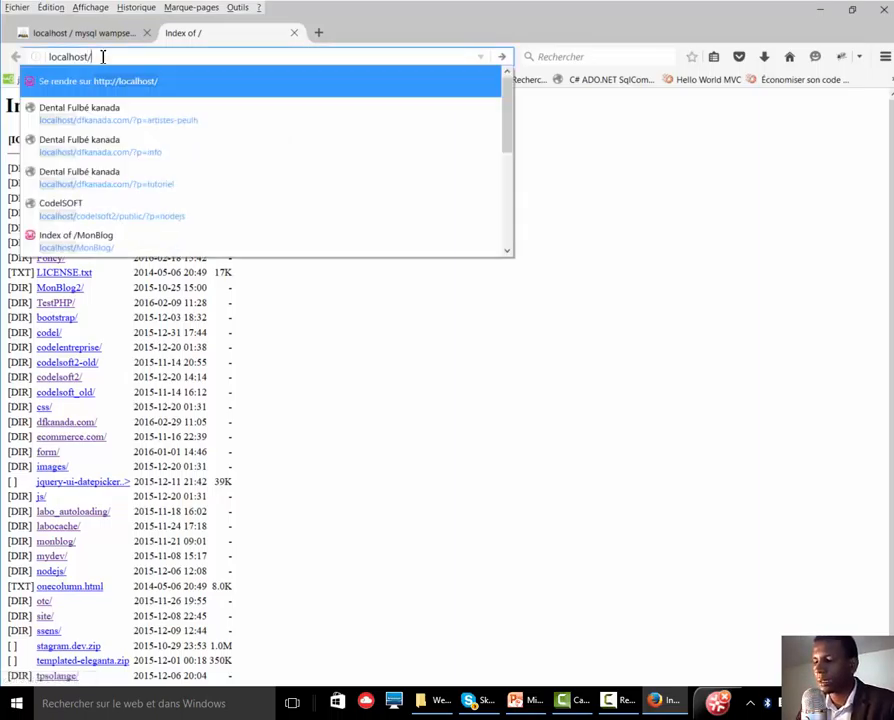
{"action": "type", "text": "test"}
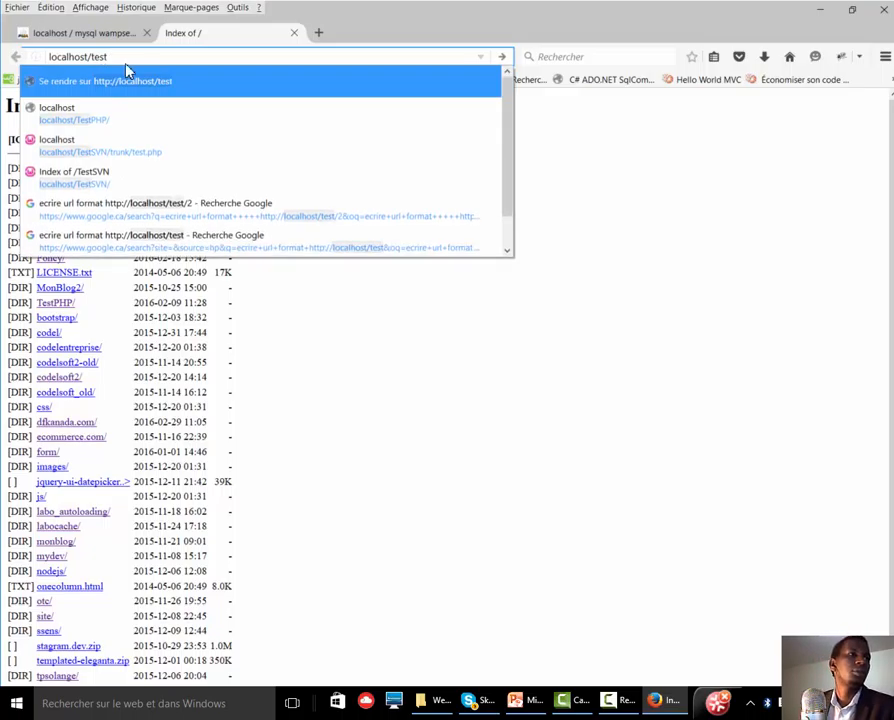
{"action": "left_click_drag", "start_coordinate": [119, 58], "coordinate": [50, 43]}
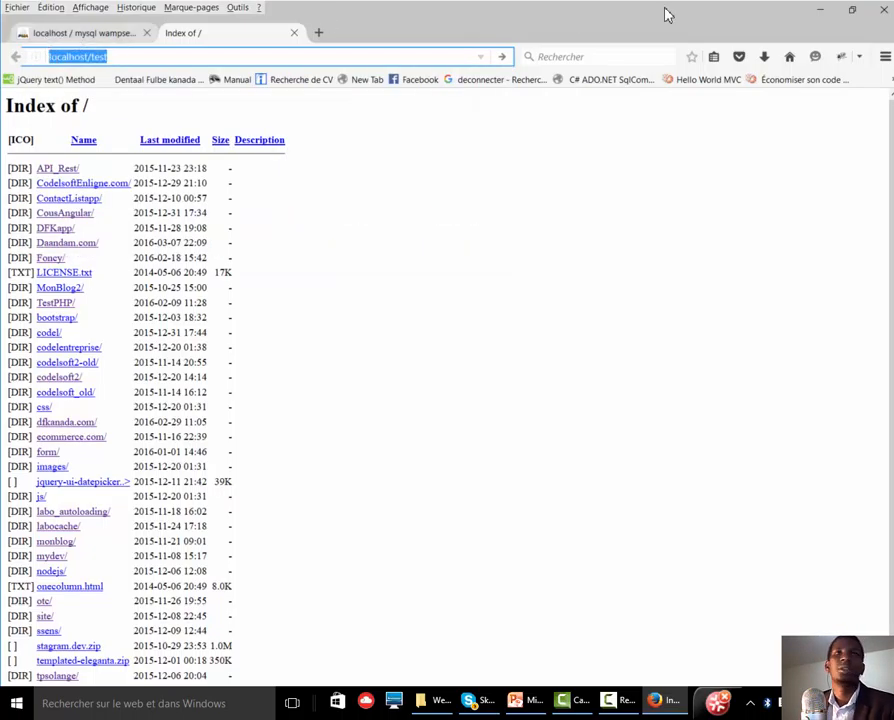
- Close the browser and open the C:\wamp\www folder in a maximized File Explorer window
{"action": "left_click", "coordinate": [880, 12]}
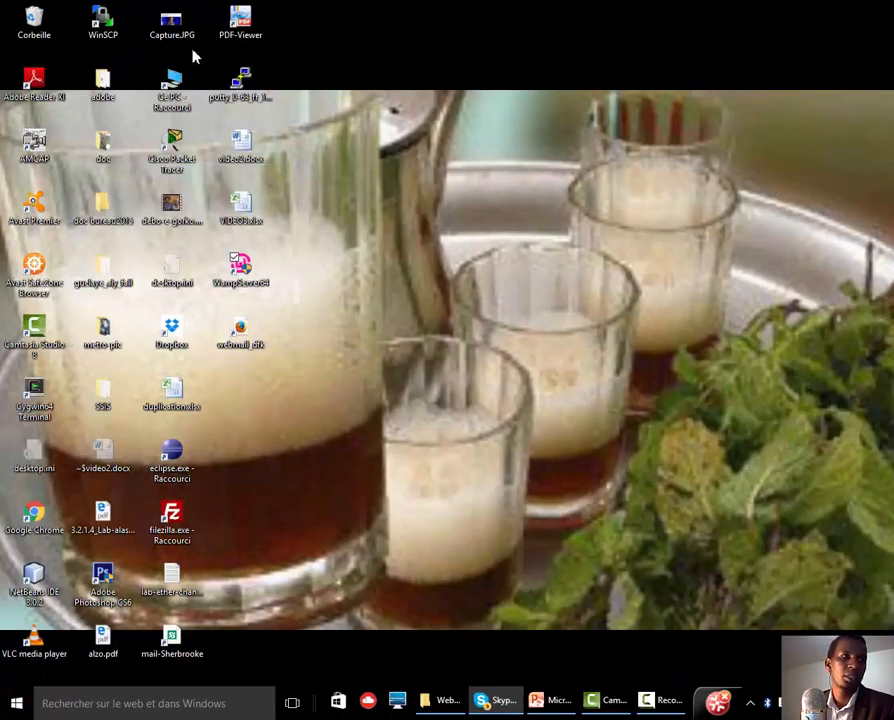
{"action": "double_click", "coordinate": [172, 88]}
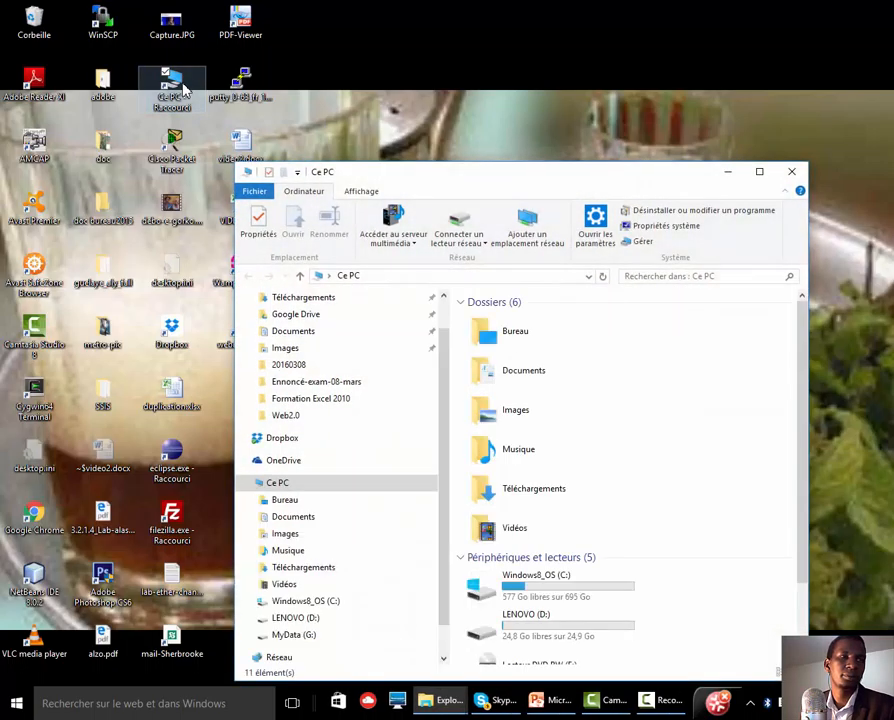
{"action": "double_click", "coordinate": [536, 584]}
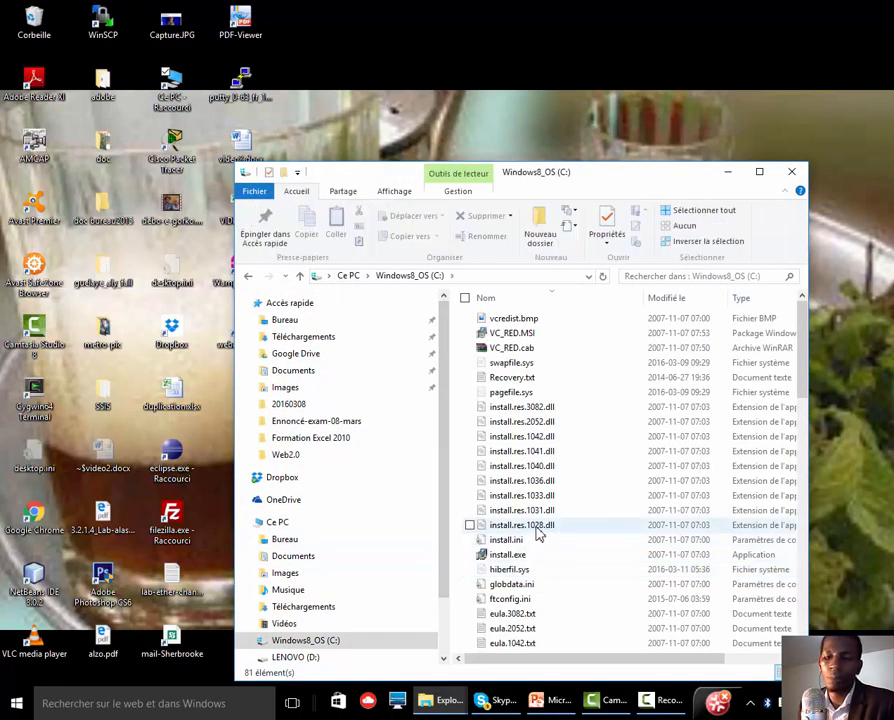
{"action": "scroll", "coordinate": [537, 533], "scroll_direction": "up", "scroll_amount": 10}
{"action": "left_click", "coordinate": [490, 314]}
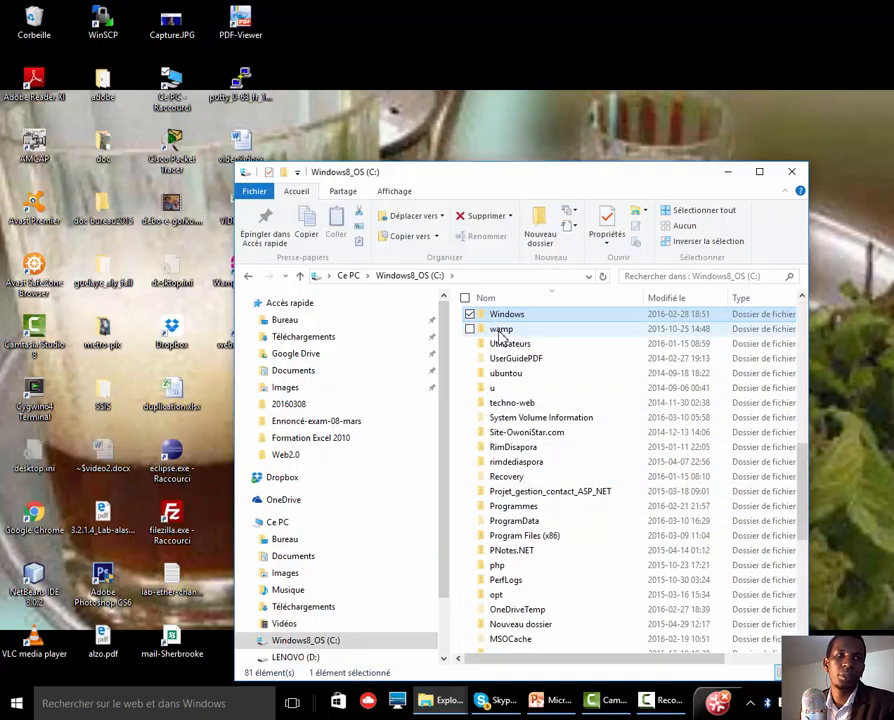
{"action": "left_click", "coordinate": [501, 331]}
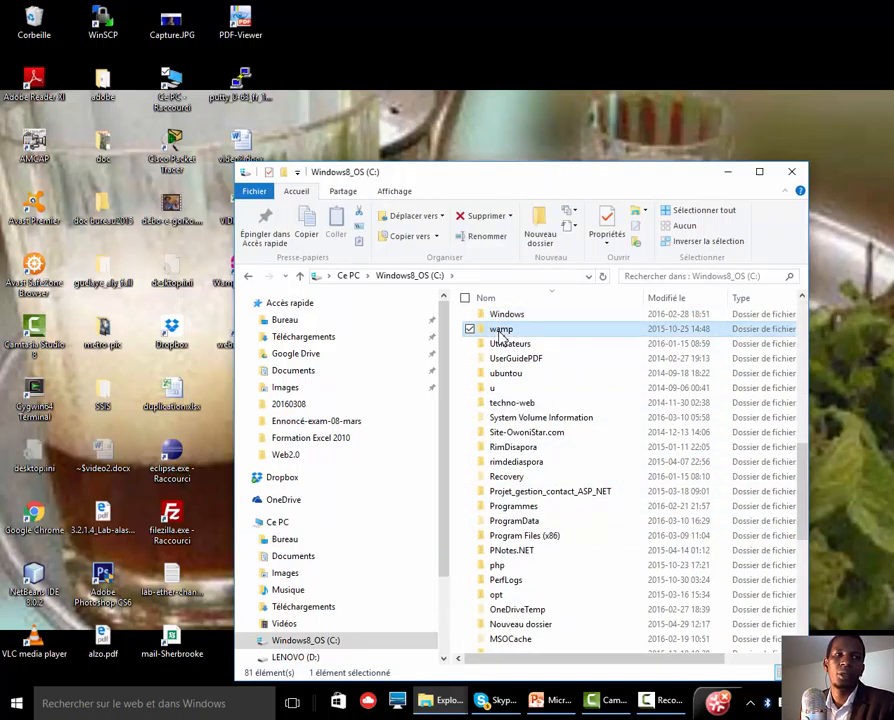
{"action": "double_click", "coordinate": [500, 333]}
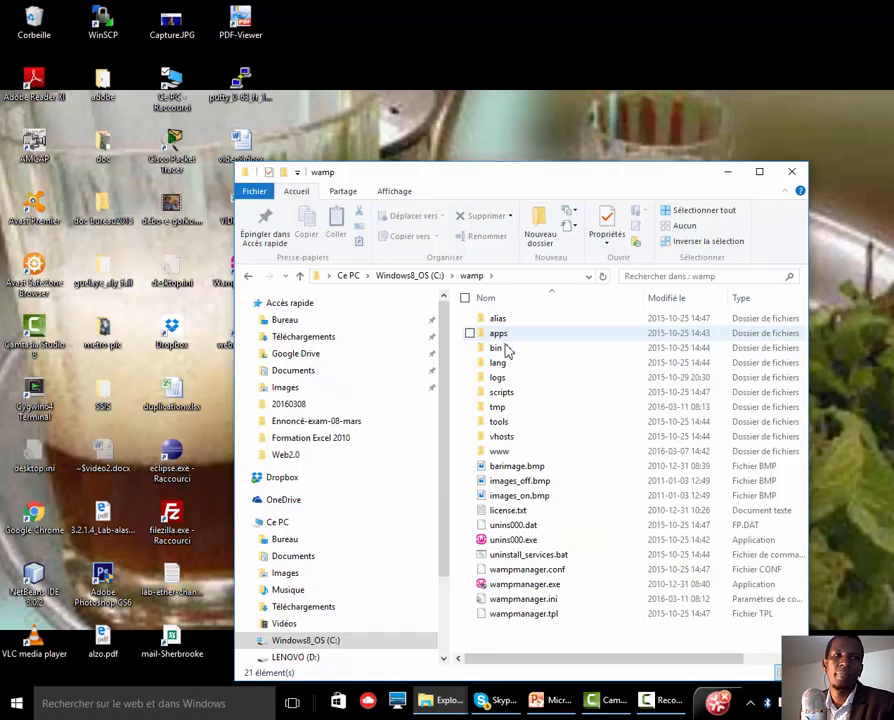
{"action": "double_click", "coordinate": [499, 453]}
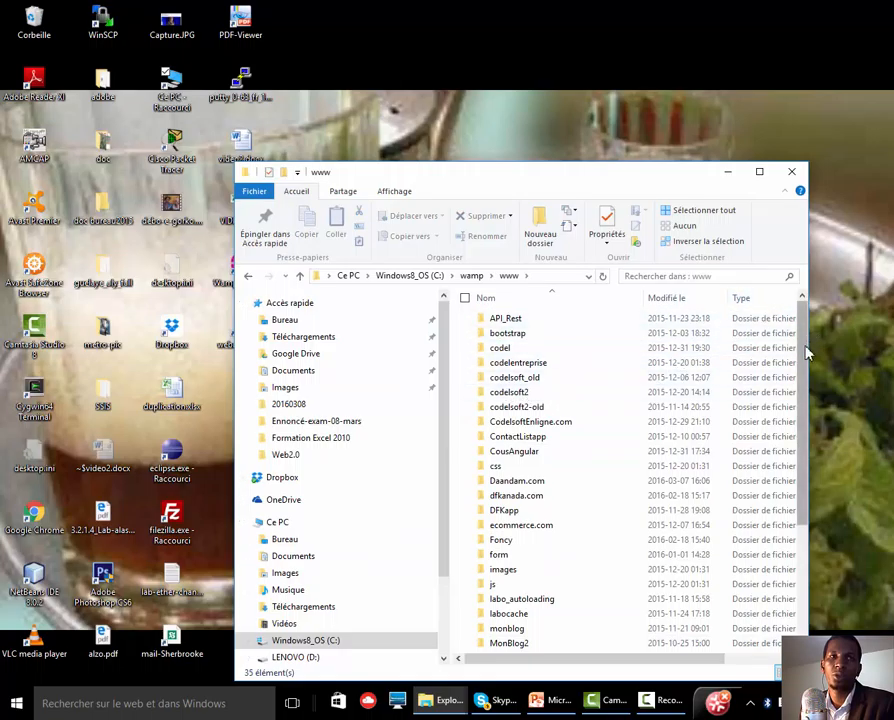
{"action": "scroll", "coordinate": [600, 500], "scroll_direction": "down", "scroll_amount": 4}
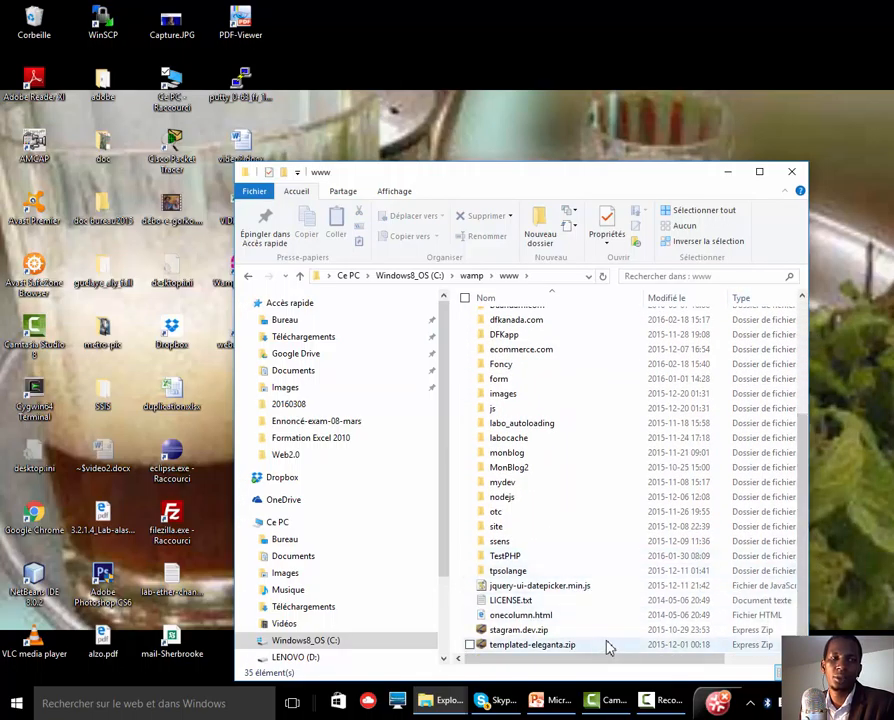
{"action": "left_click", "coordinate": [760, 175]}
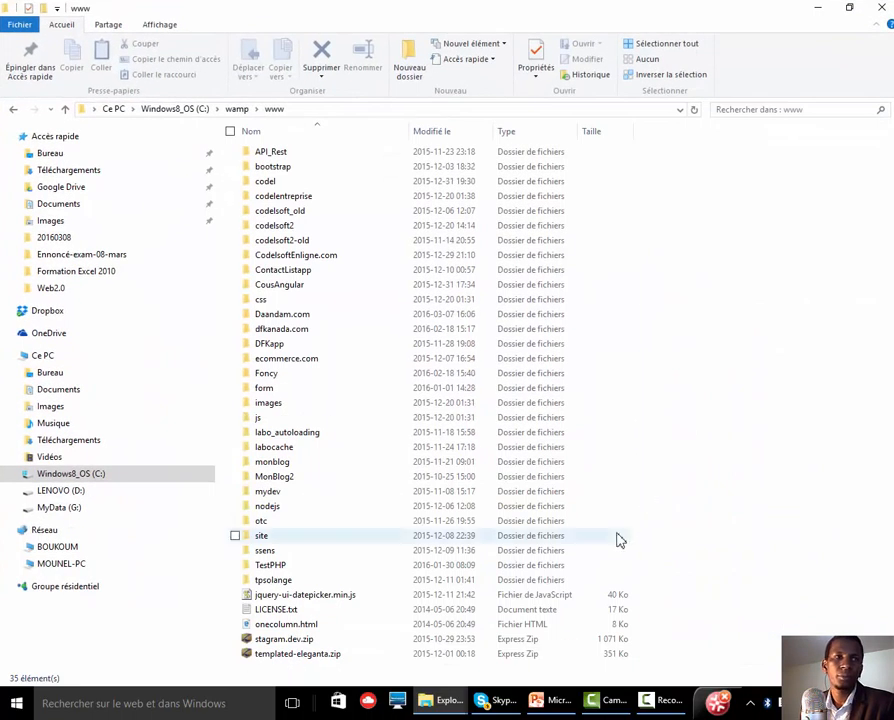
- Create a new folder named test.com inside the www folder
{"action": "right_click", "coordinate": [751, 577]}
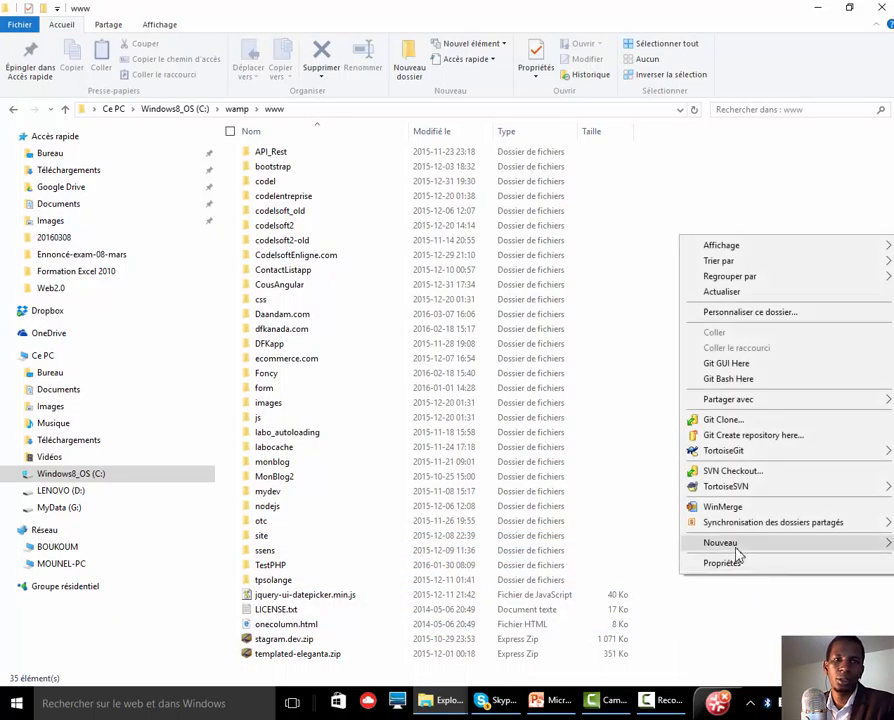
{"action": "mouse_move", "coordinate": [726, 546]}
{"action": "left_click", "coordinate": [516, 356]}
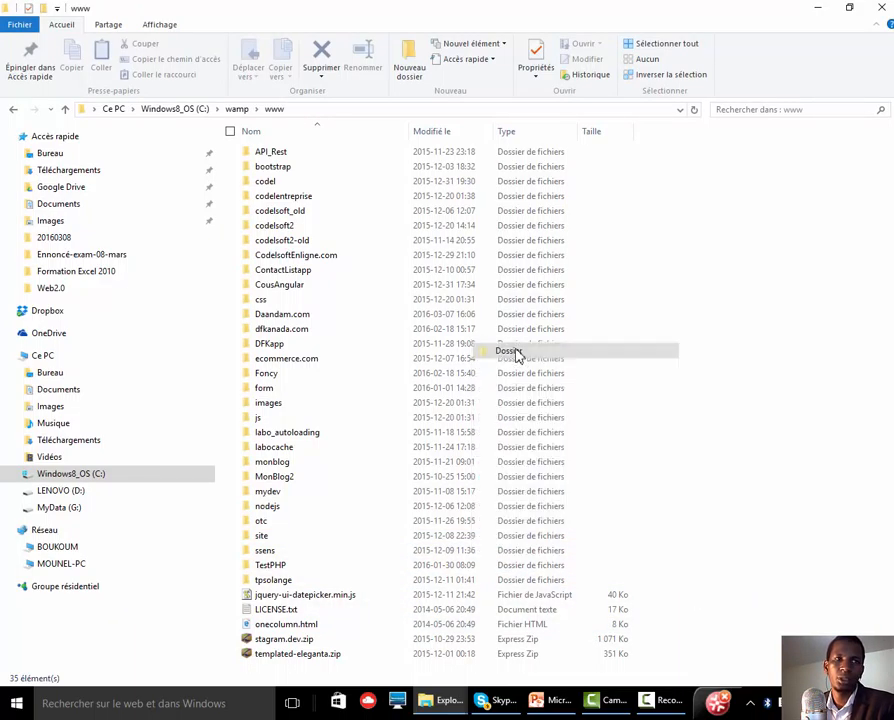
{"action": "type", "text": "test."}
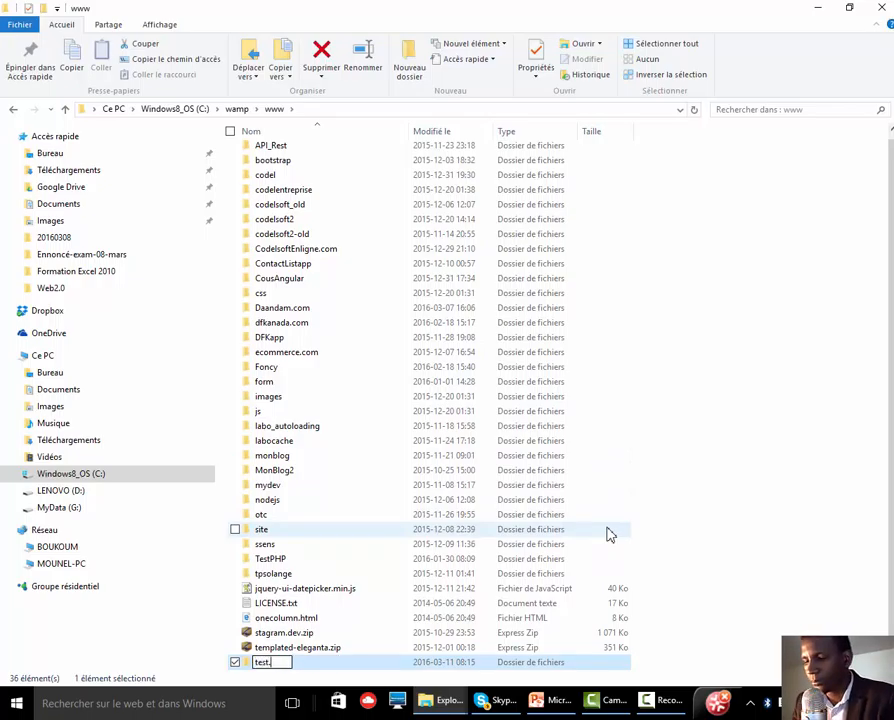
{"action": "type", "text": "com"}
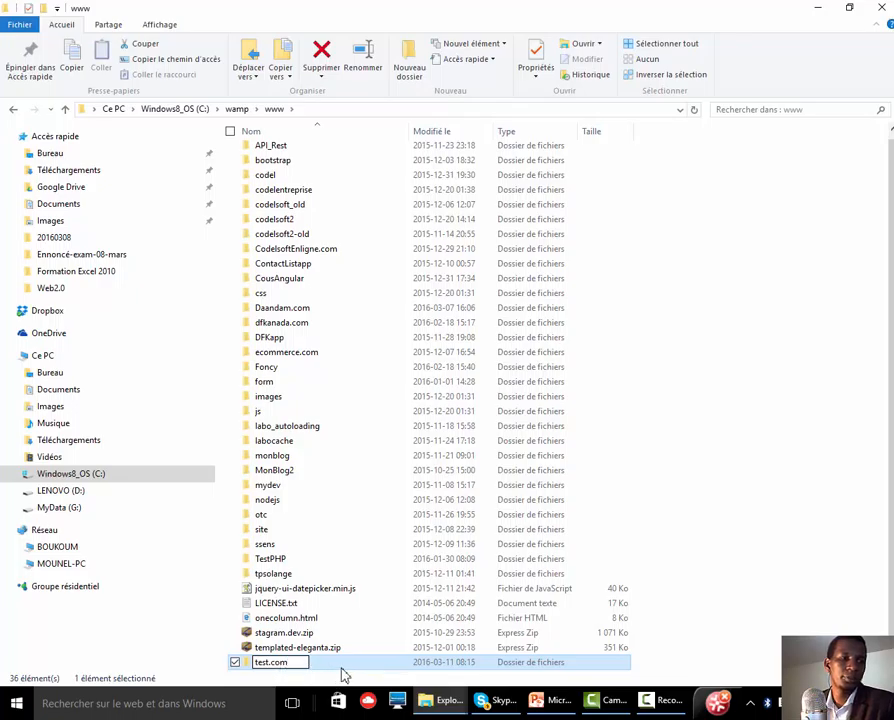
{"action": "left_click", "coordinate": [300, 664]}
{"action": "key", "text": "F2"}
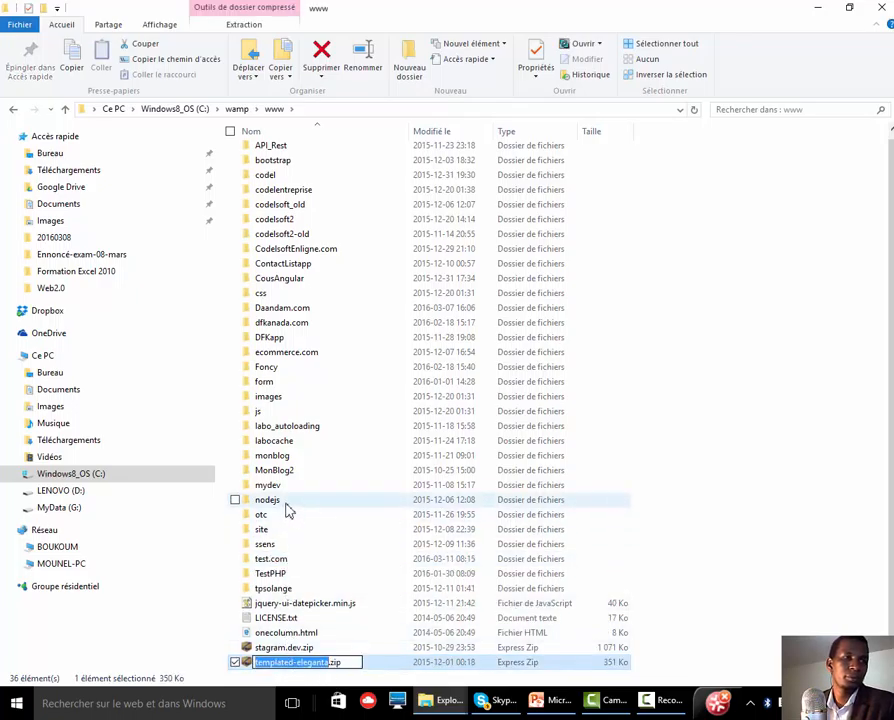
{"action": "left_click", "coordinate": [636, 520]}
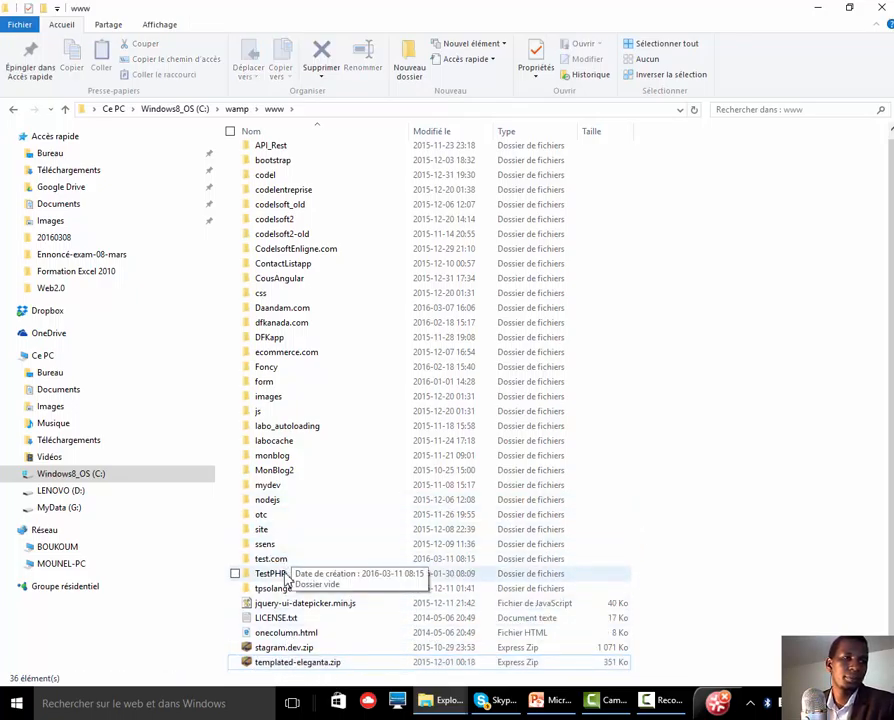
- Open the test.com folder in www to check its contents
{"action": "scroll", "coordinate": [300, 420], "scroll_direction": "up", "scroll_amount": 1}
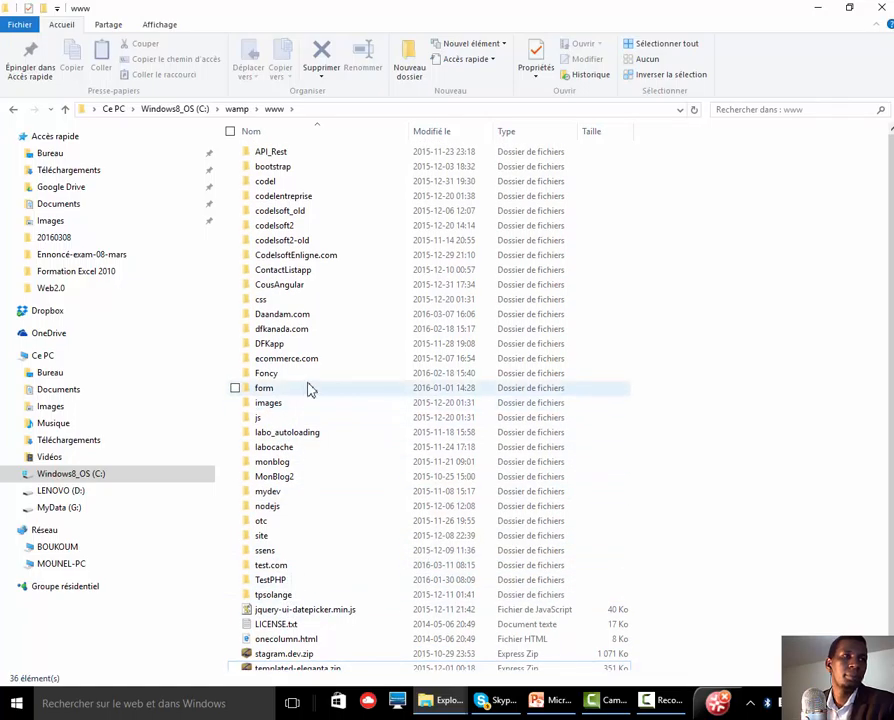
{"action": "scroll", "coordinate": [280, 560], "scroll_direction": "down", "scroll_amount": 1}
{"action": "double_click", "coordinate": [264, 564]}
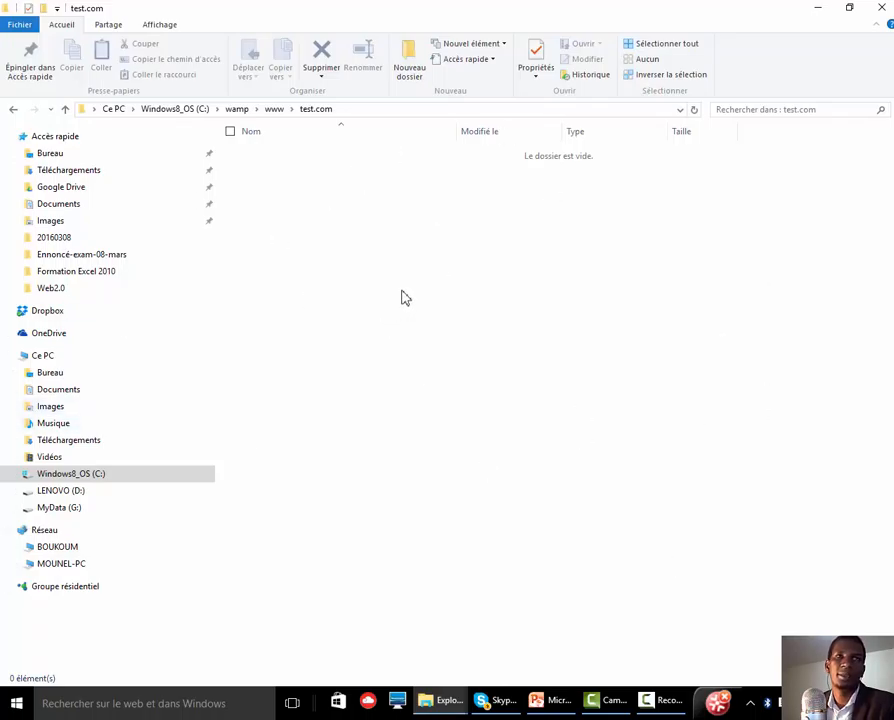
{"action": "right_click", "coordinate": [435, 242]}
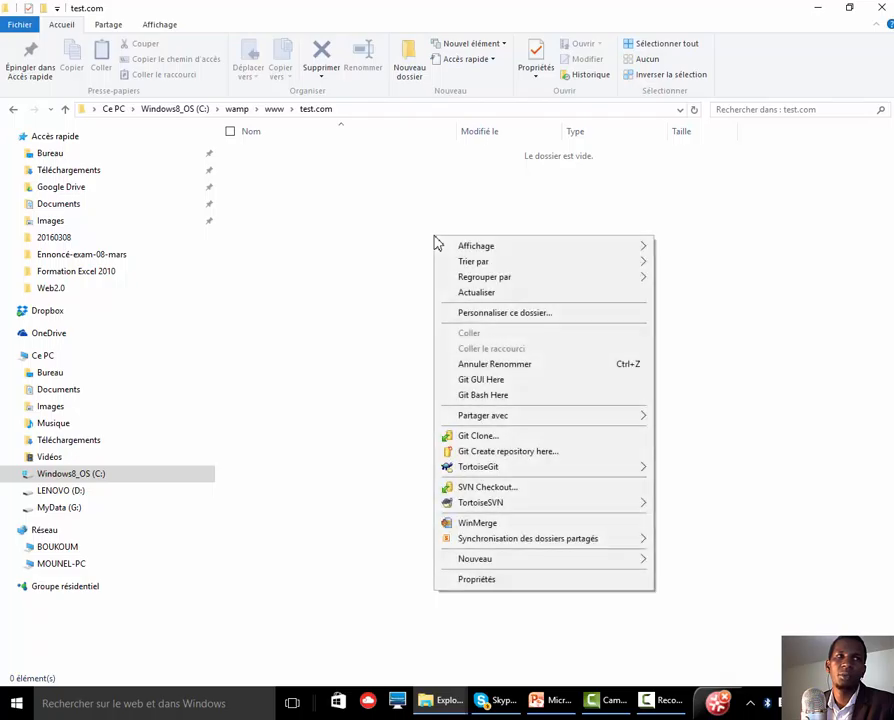
{"action": "left_click", "coordinate": [336, 331]}
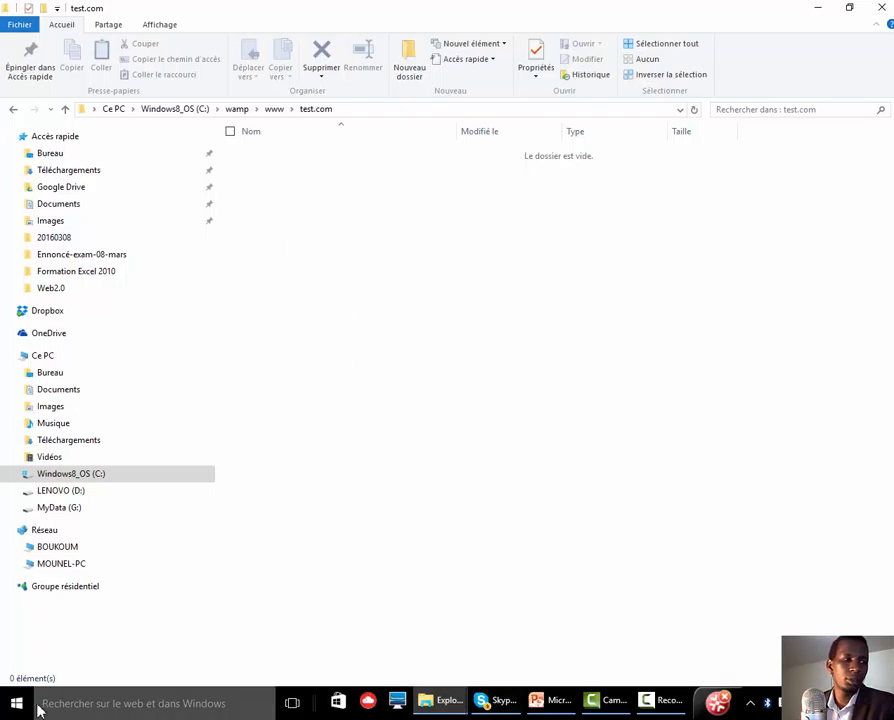
- Open the Localhost page in the browser through WampServer
{"action": "left_click", "coordinate": [752, 703]}
{"action": "left_click", "coordinate": [777, 646]}
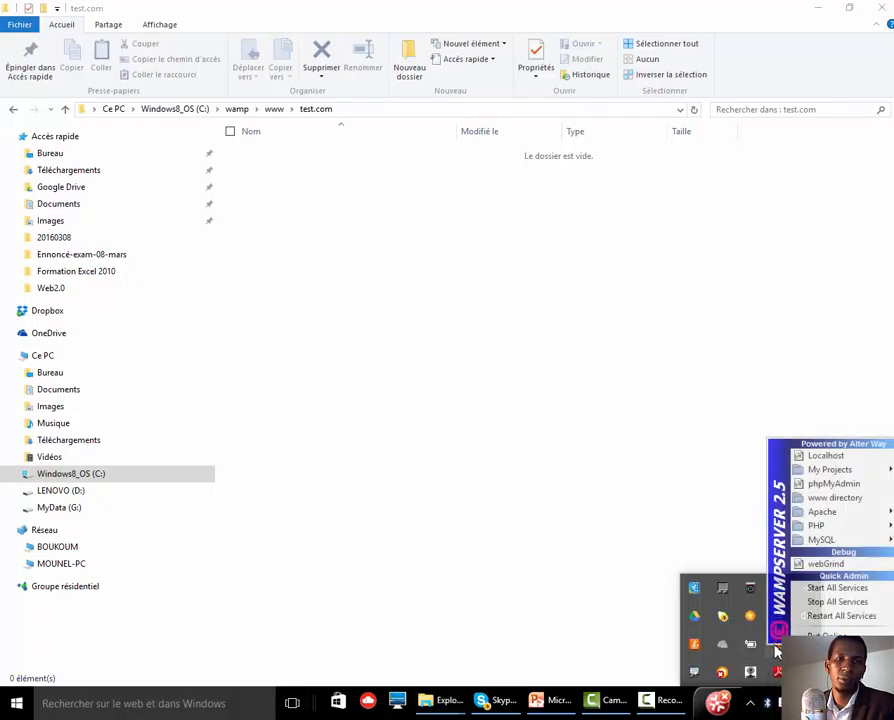
{"action": "left_click", "coordinate": [825, 458]}
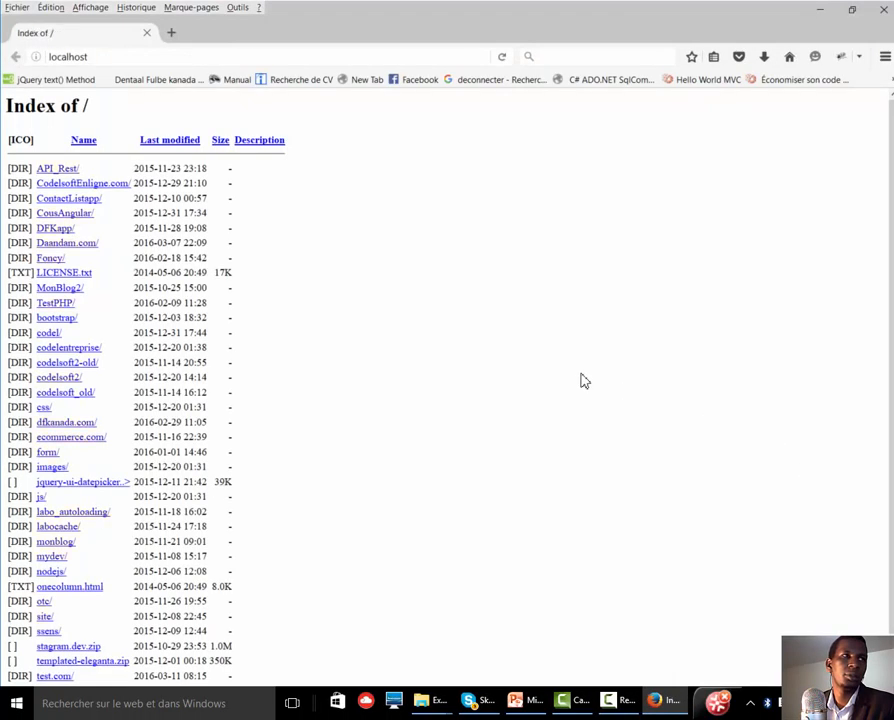
- Find the test.com directory in the localhost index and open its listing
{"action": "scroll", "coordinate": [266, 340], "scroll_direction": "down", "scroll_amount": 1}
{"action": "scroll", "coordinate": [48, 420], "scroll_direction": "up", "scroll_amount": 1}
{"action": "scroll", "coordinate": [48, 420], "scroll_direction": "down", "scroll_amount": 1}
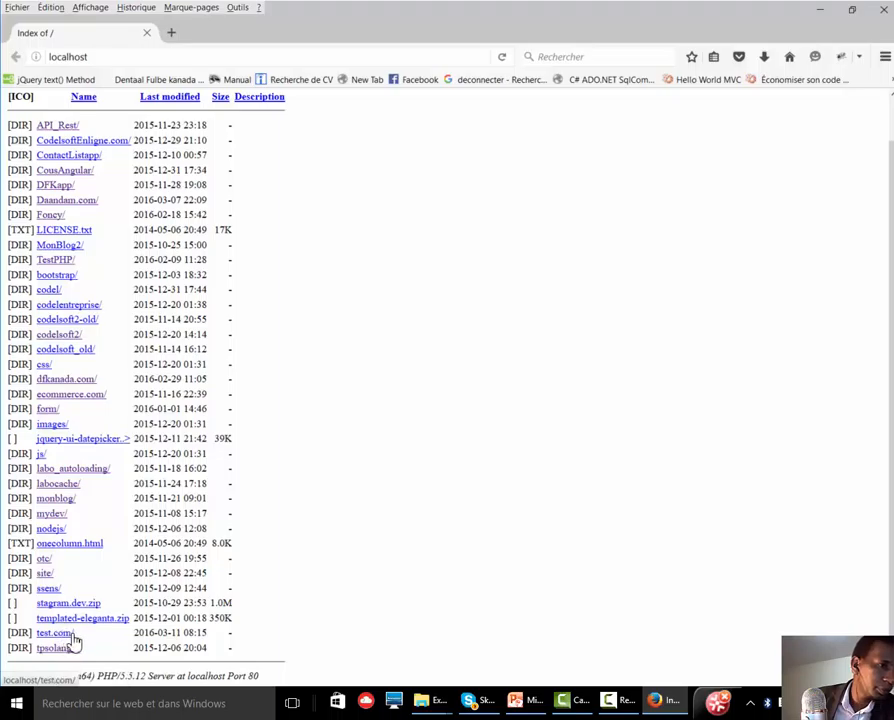
{"action": "left_click_drag", "start_coordinate": [75, 641], "coordinate": [46, 646]}
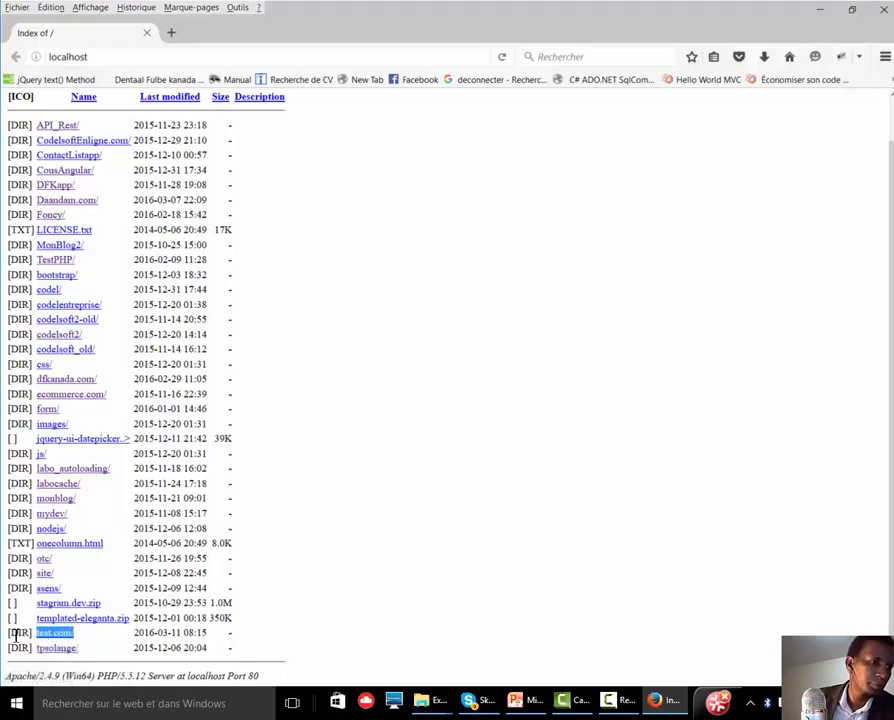
{"action": "left_click", "coordinate": [66, 643]}
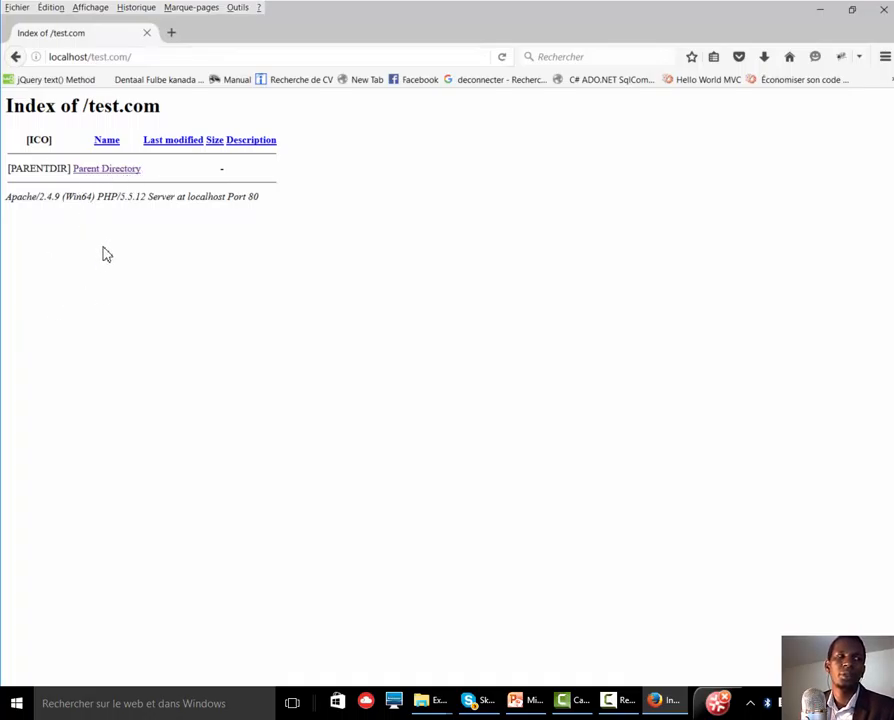
- Search Windows for "sub", launch Sublime Text 3 and dismiss the update offer
{"action": "left_click", "coordinate": [93, 711]}
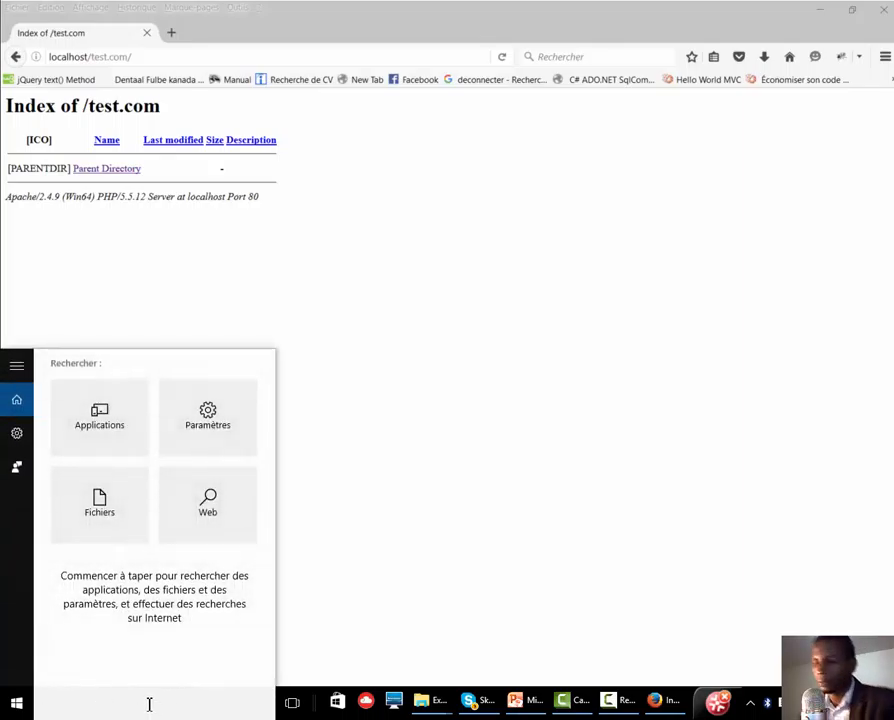
{"action": "type", "text": "sub"}
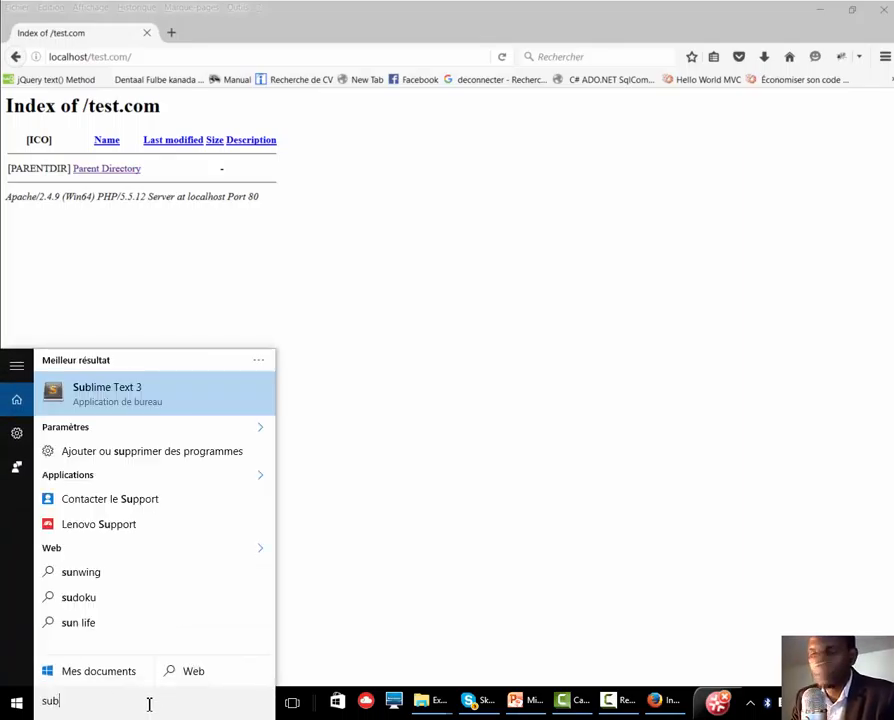
{"action": "left_click", "coordinate": [115, 397]}
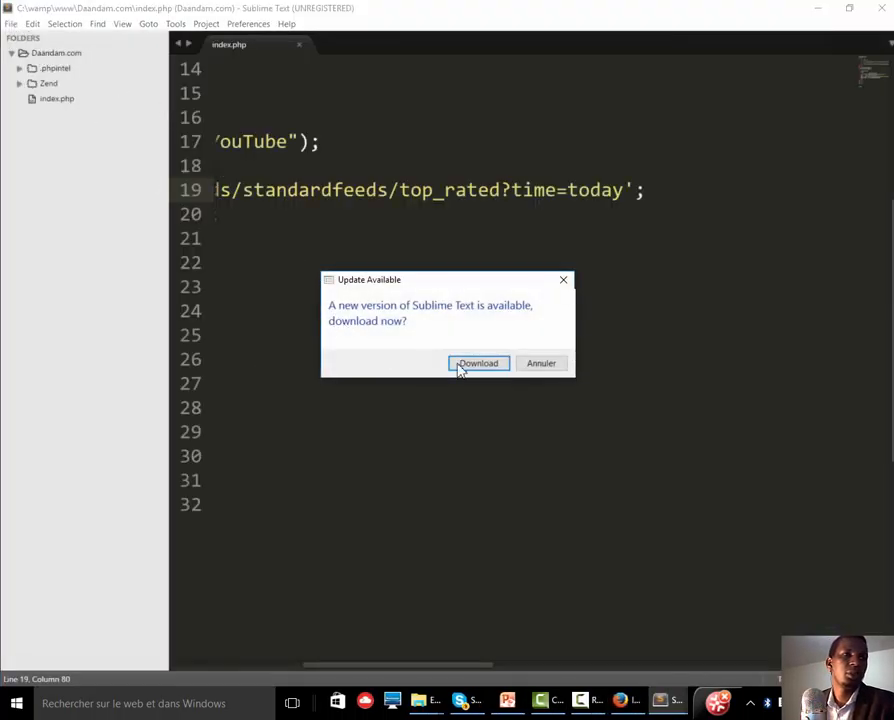
{"action": "left_click", "coordinate": [563, 280]}
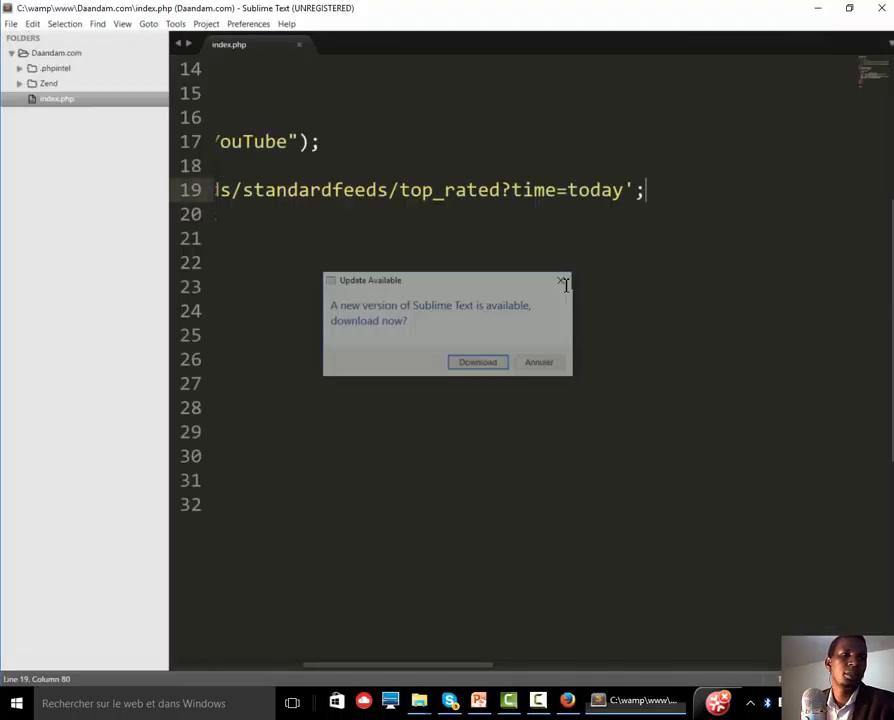
- Start opening a folder and browse to the www folder inside wamp on the Windows8_OS (C:) drive
{"action": "left_click", "coordinate": [10, 23]}
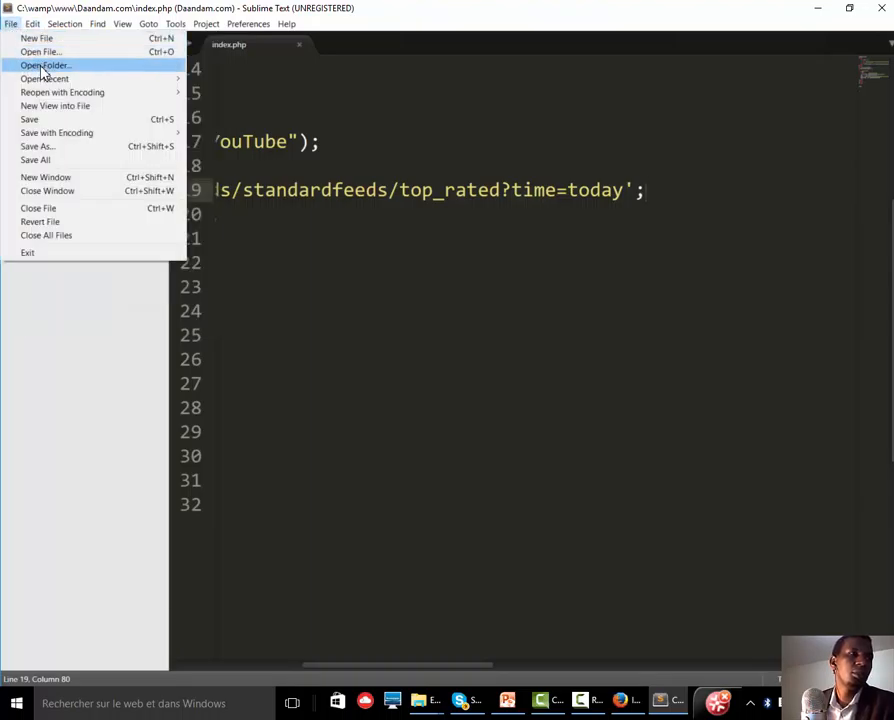
{"action": "left_click", "coordinate": [37, 67]}
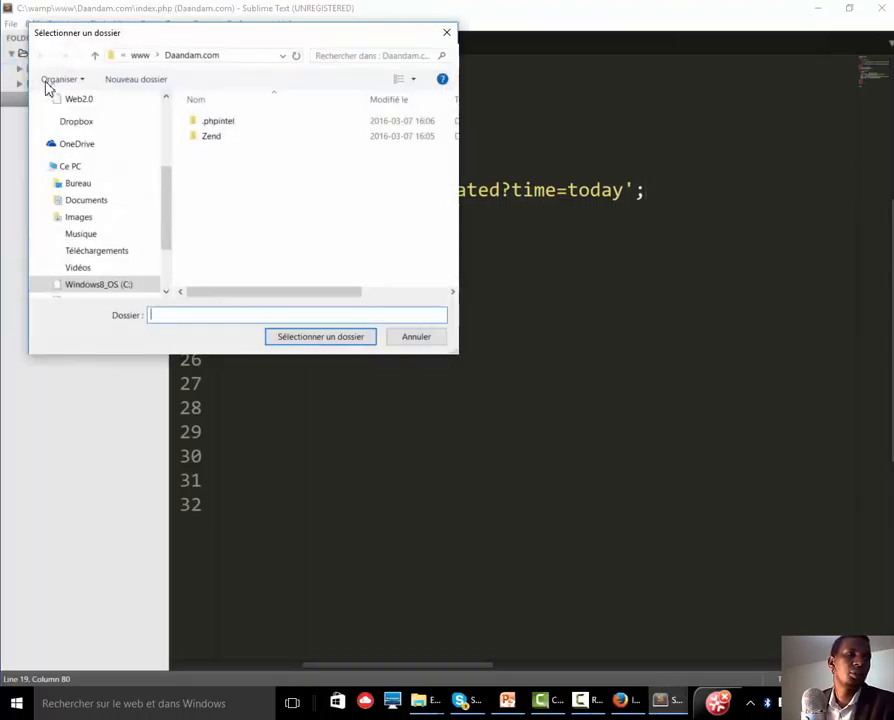
{"action": "left_click", "coordinate": [71, 172]}
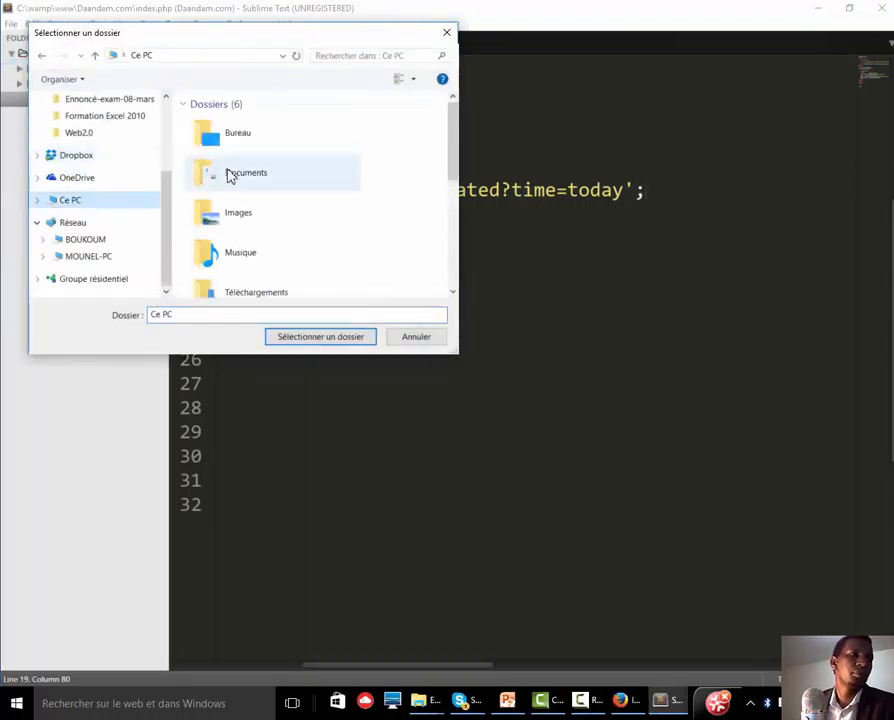
{"action": "scroll", "coordinate": [262, 250], "scroll_direction": "down", "scroll_amount": 5}
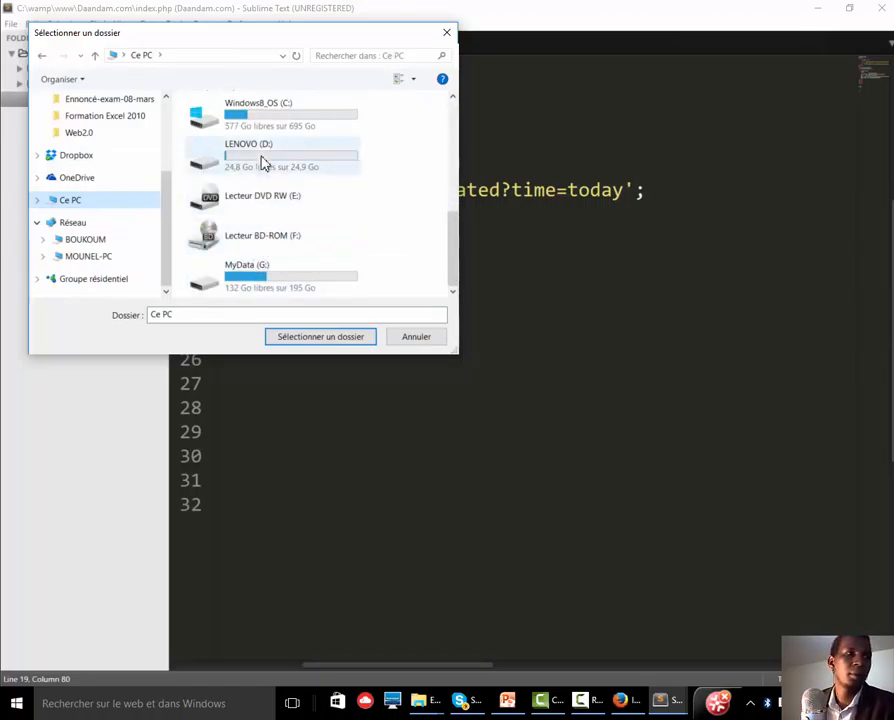
{"action": "double_click", "coordinate": [270, 112]}
{"action": "scroll", "coordinate": [205, 283], "scroll_direction": "down", "scroll_amount": 7}
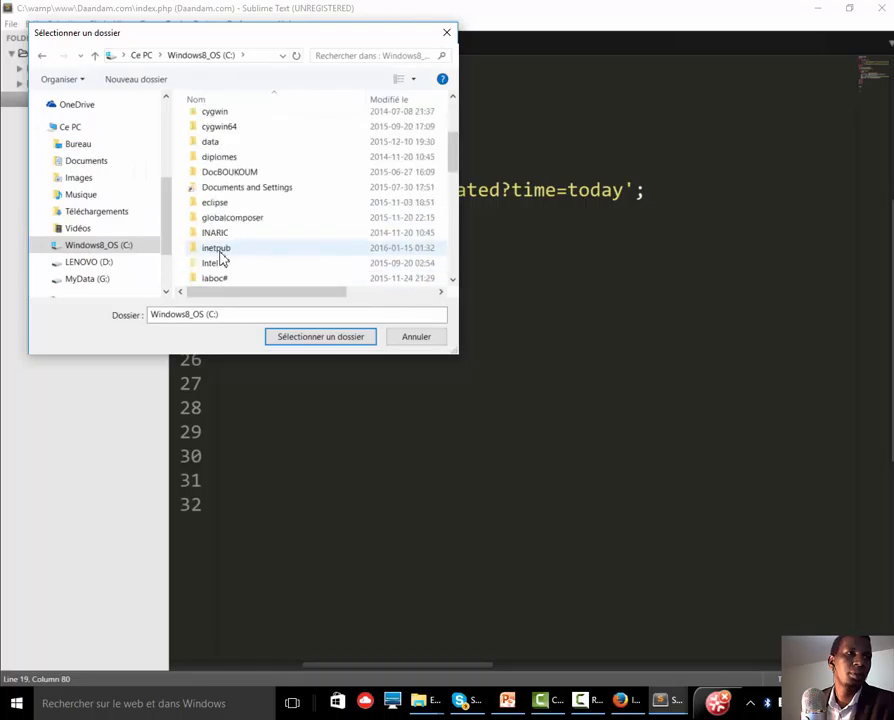
{"action": "scroll", "coordinate": [220, 268], "scroll_direction": "down", "scroll_amount": 3}
{"action": "left_click", "coordinate": [222, 250]}
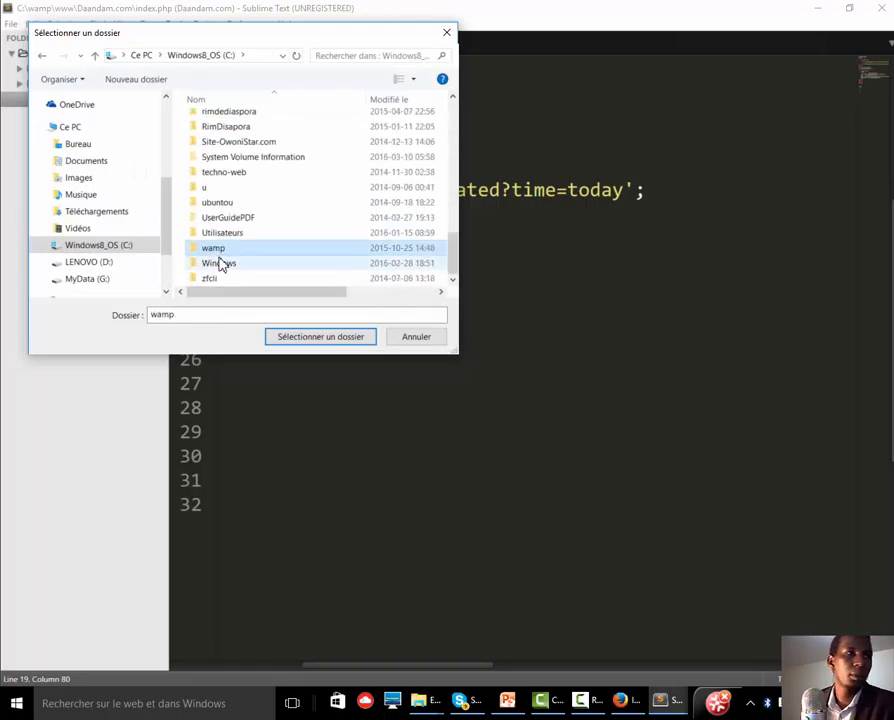
{"action": "double_click", "coordinate": [213, 252]}
{"action": "double_click", "coordinate": [215, 259]}
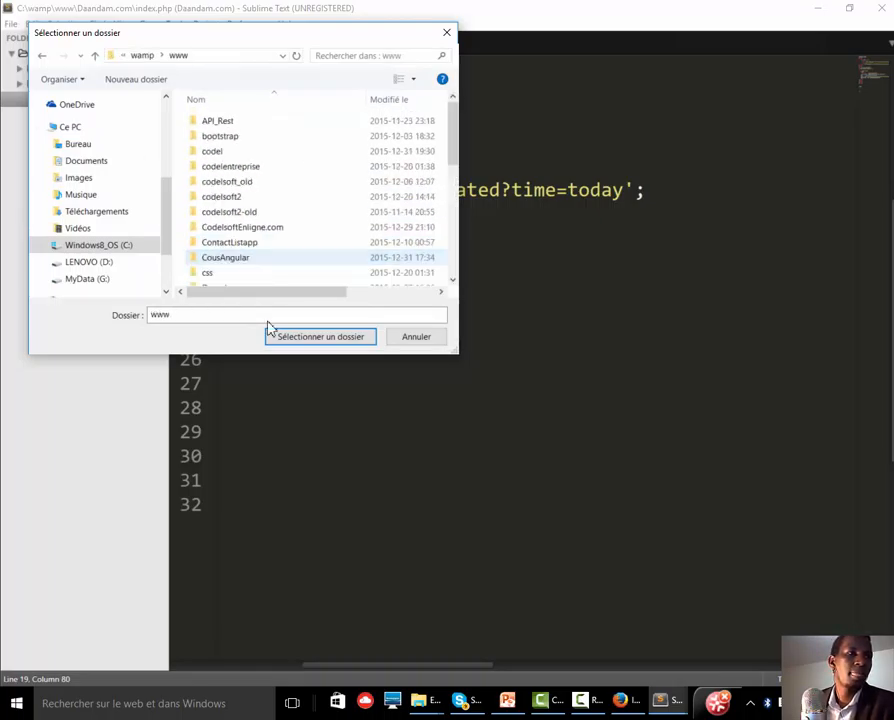
- Open the test.com folder from www in the editor and maximize its new window
{"action": "scroll", "coordinate": [231, 205], "scroll_direction": "down", "scroll_amount": 3}
{"action": "scroll", "coordinate": [231, 205], "scroll_direction": "down", "scroll_amount": 4}
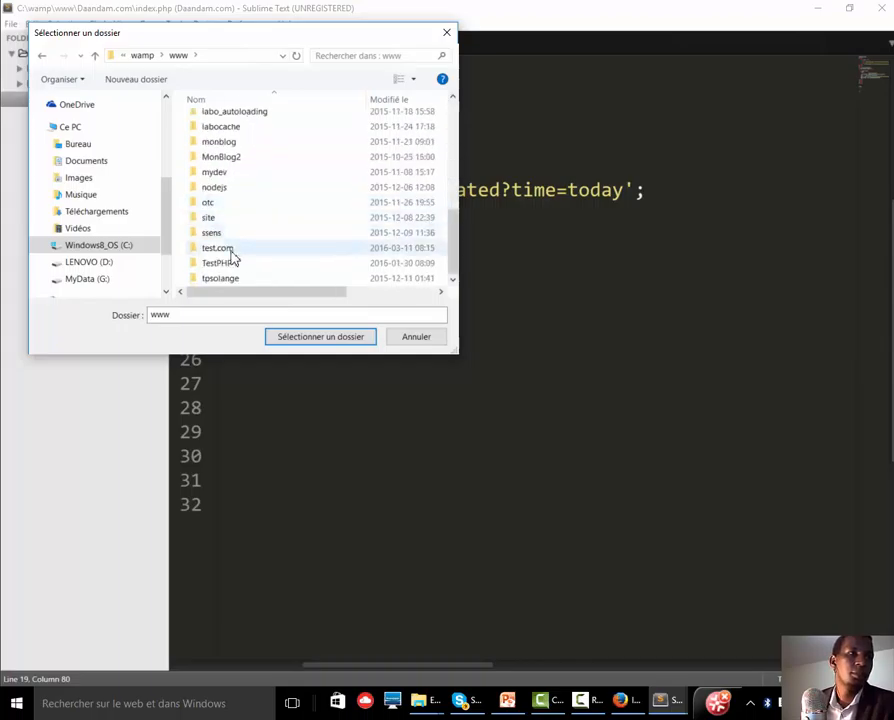
{"action": "double_click", "coordinate": [218, 249]}
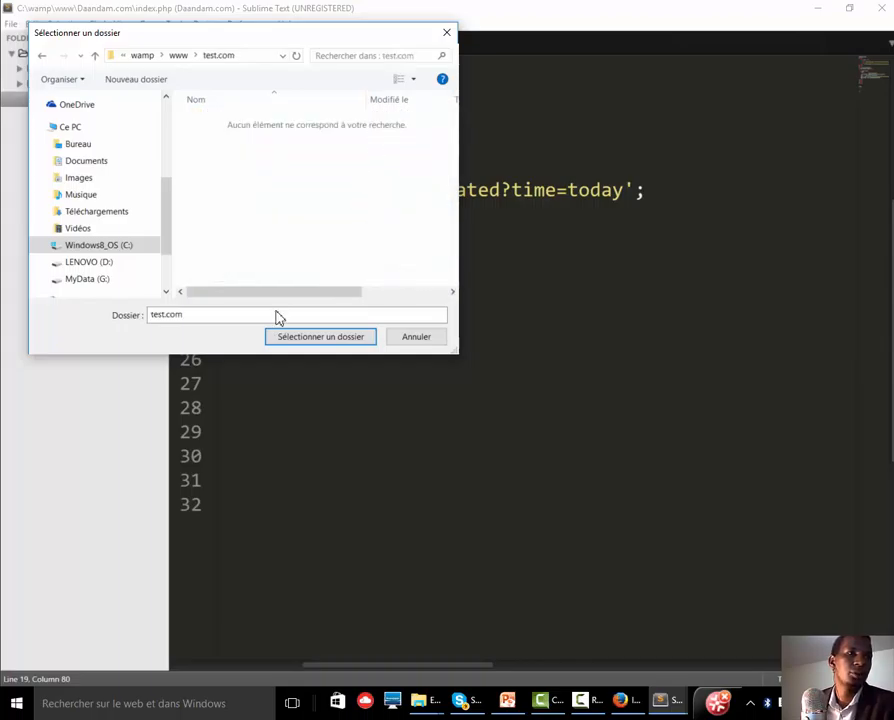
{"action": "left_click", "coordinate": [286, 339]}
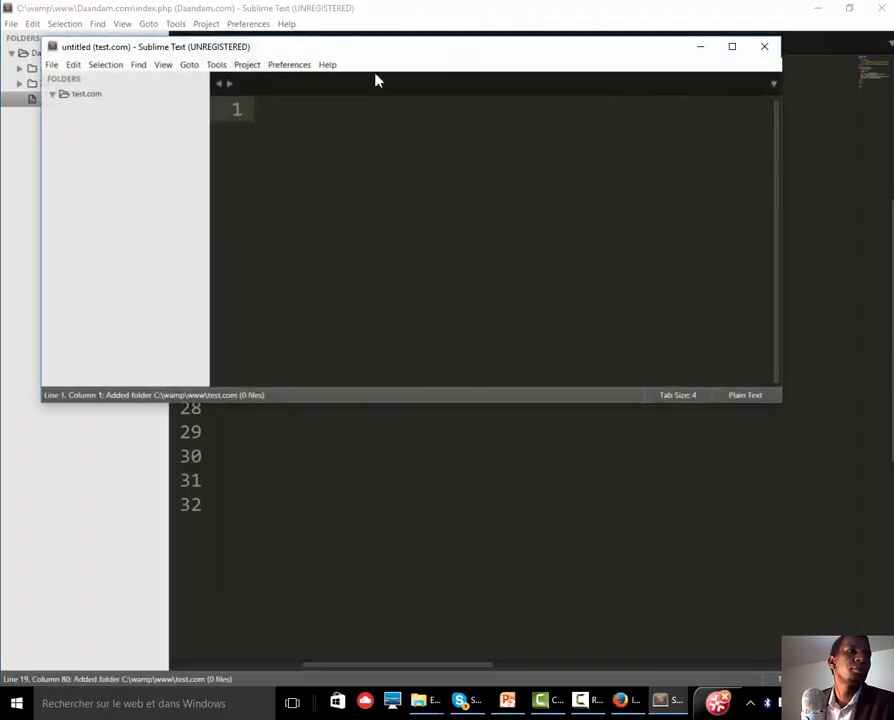
{"action": "left_click", "coordinate": [731, 47]}
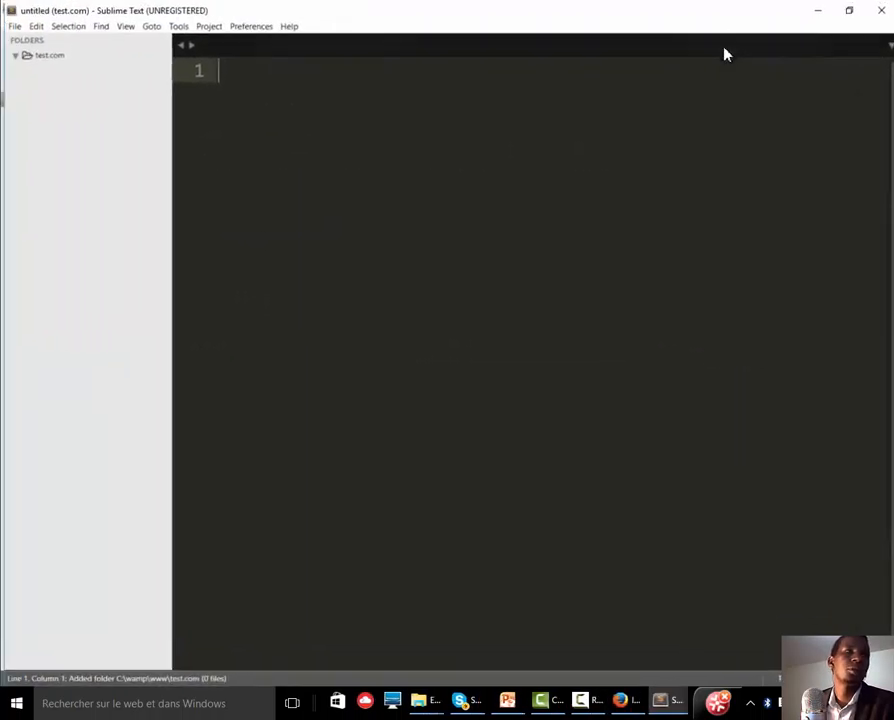
- Create a new file in the test.com folder and write "holno site fewnirte" on its first line
{"action": "left_click", "coordinate": [40, 55]}
{"action": "right_click", "coordinate": [44, 55]}
{"action": "left_click", "coordinate": [76, 61]}
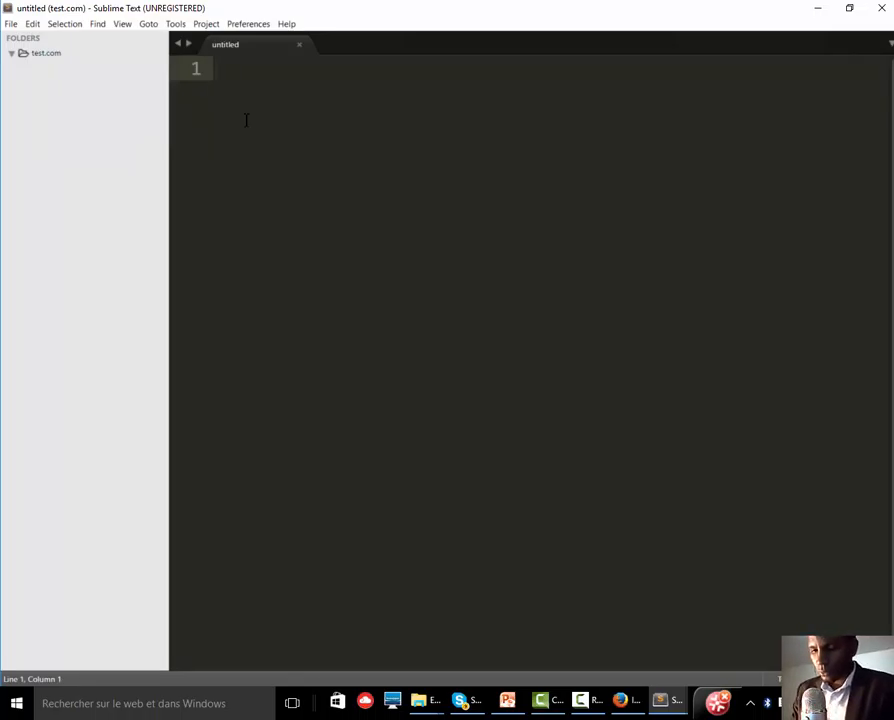
{"action": "type", "text": "h"}
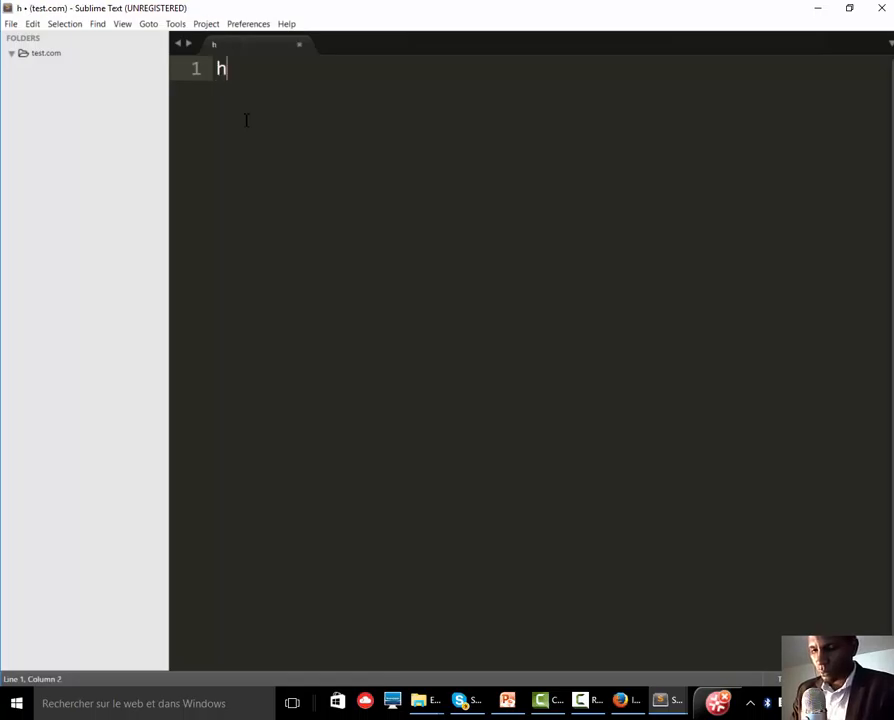
{"action": "type", "text": "o"}
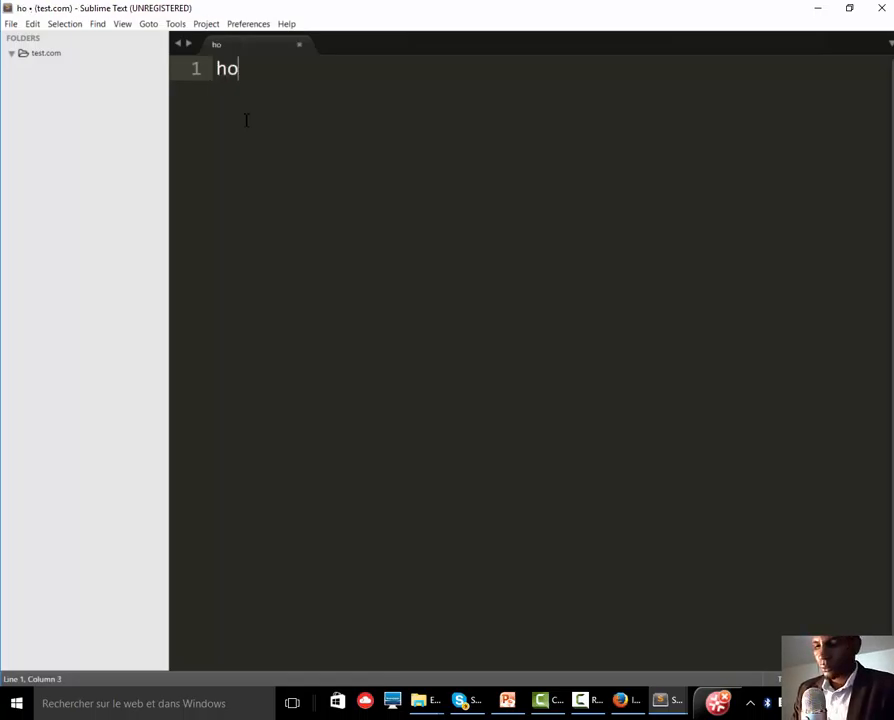
{"action": "type", "text": "lno  site  fewnirte"}
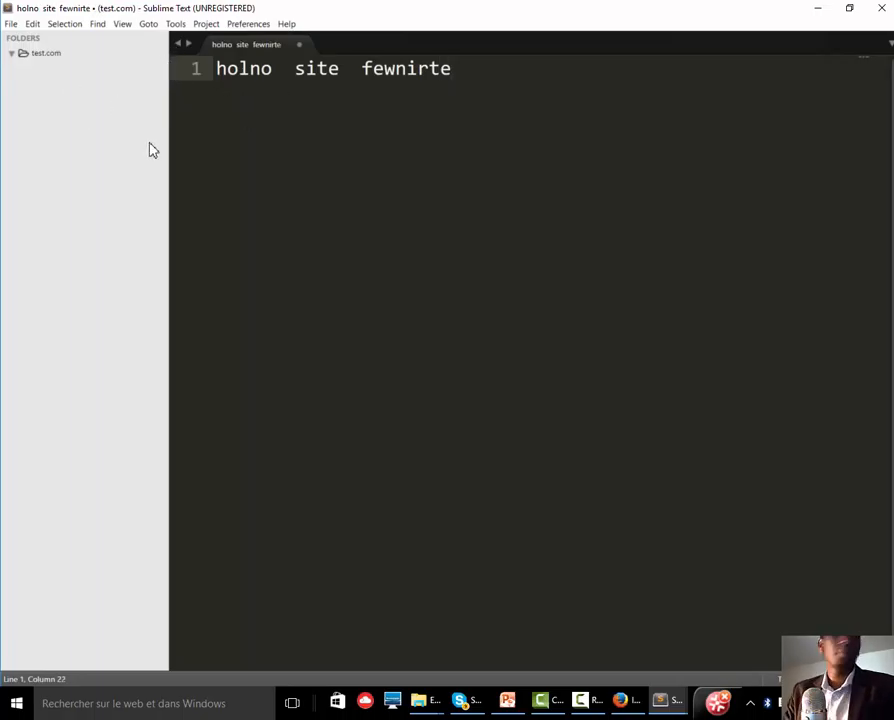
- Save the new file in the test.com folder as intex.html
{"action": "key", "text": "ctrl+s"}
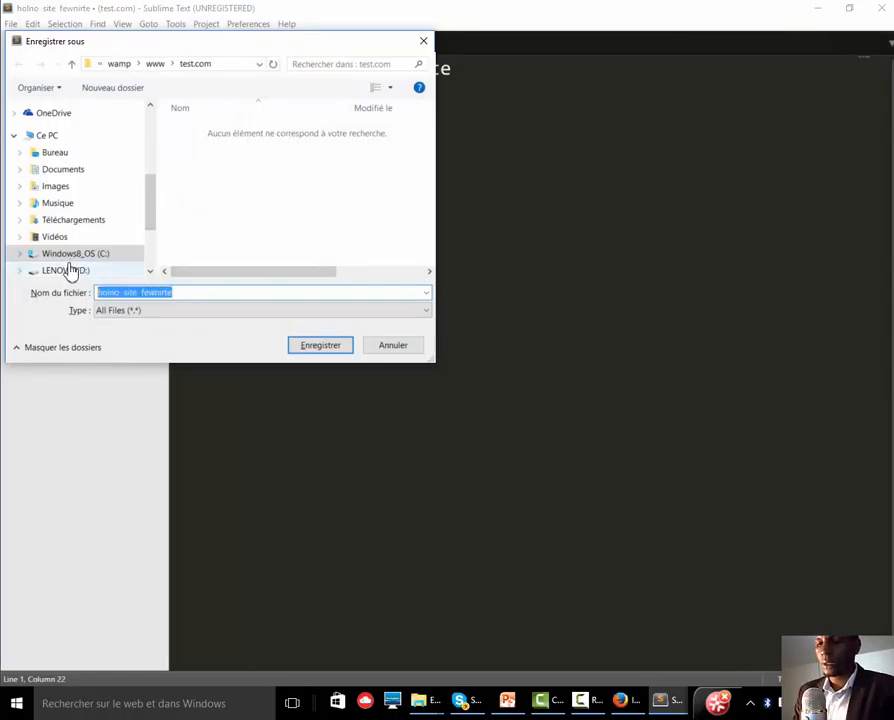
{"action": "type", "text": "intex.html"}
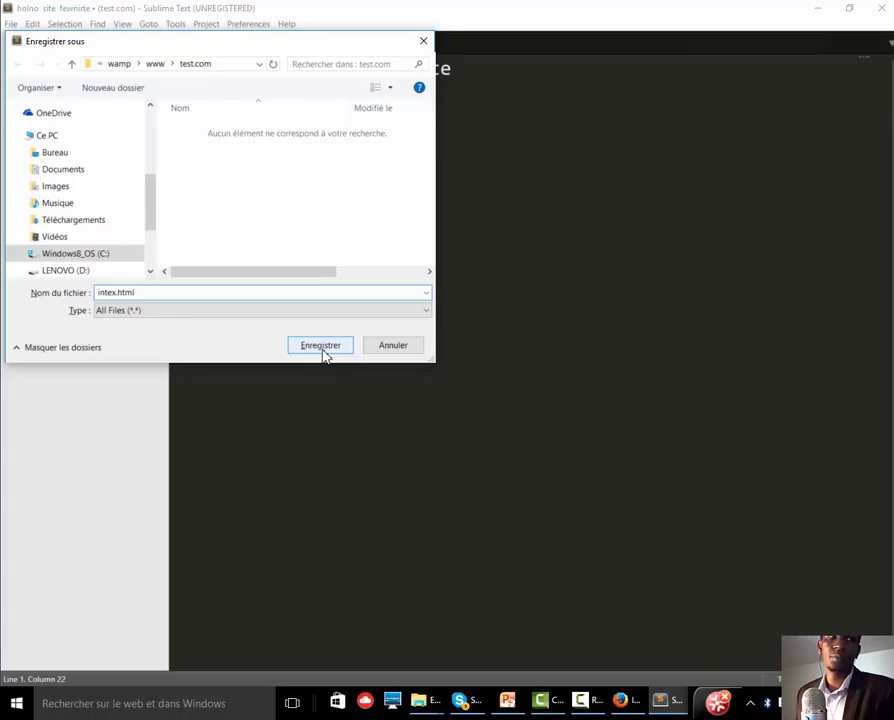
{"action": "key", "text": "Return"}
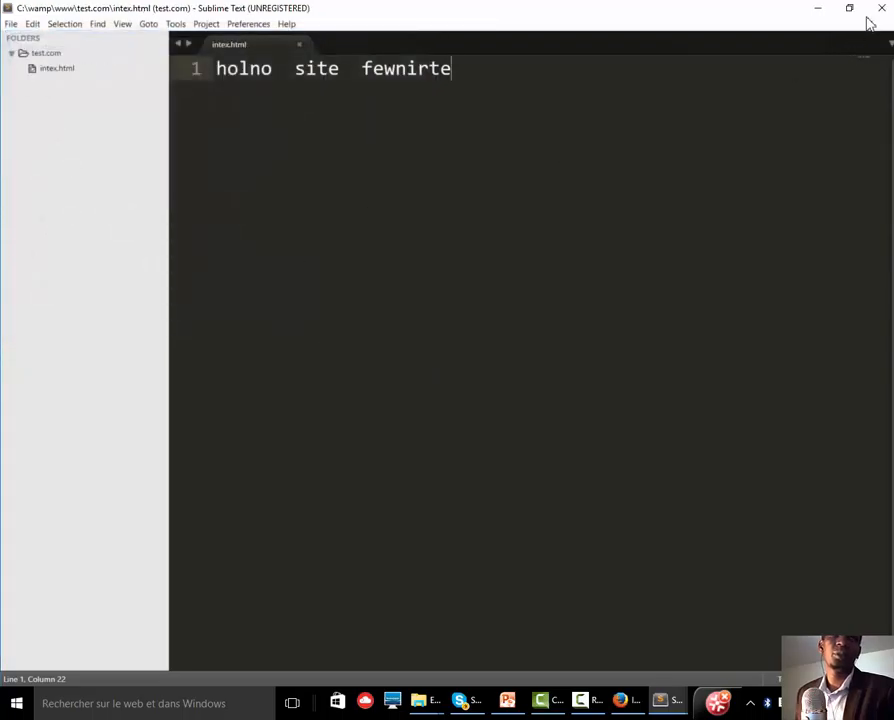
- Switch to Firefox, reload the localhost/test.com/ listing and open intex.html to check its text
{"action": "left_click", "coordinate": [818, 8]}
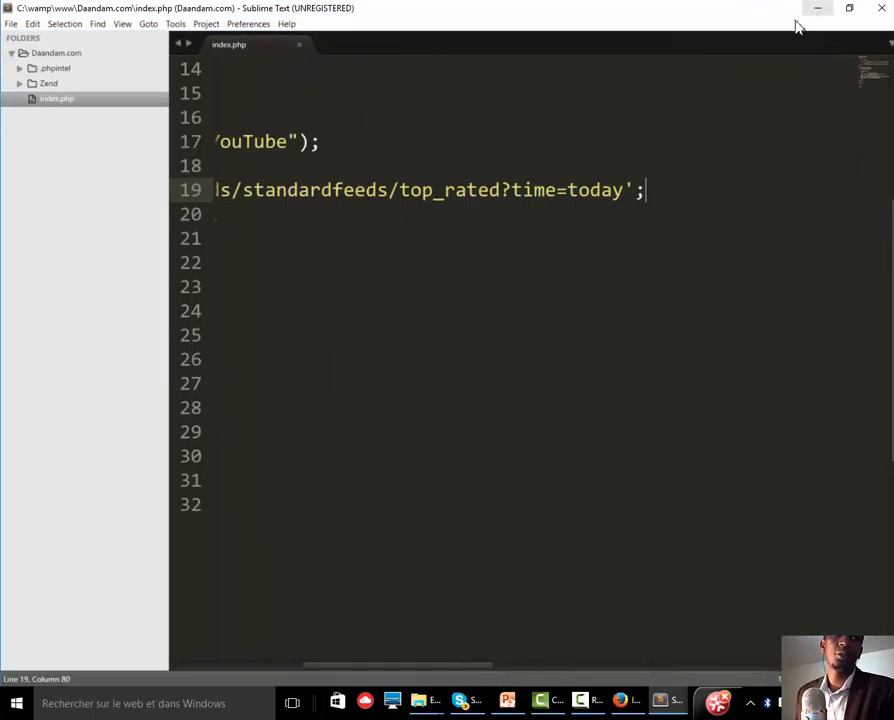
{"action": "left_click", "coordinate": [818, 8]}
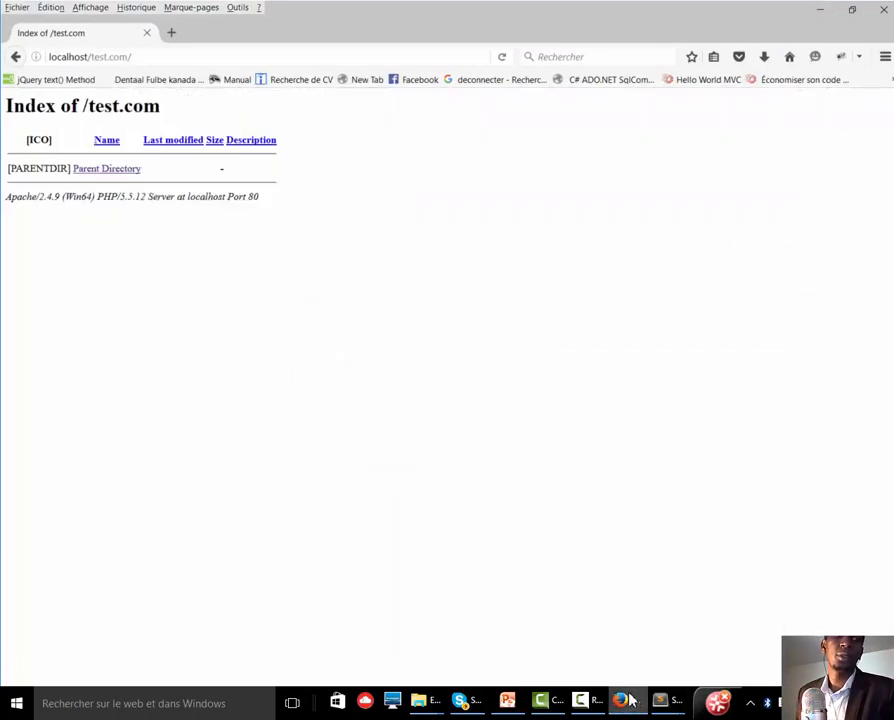
{"action": "left_click", "coordinate": [176, 59]}
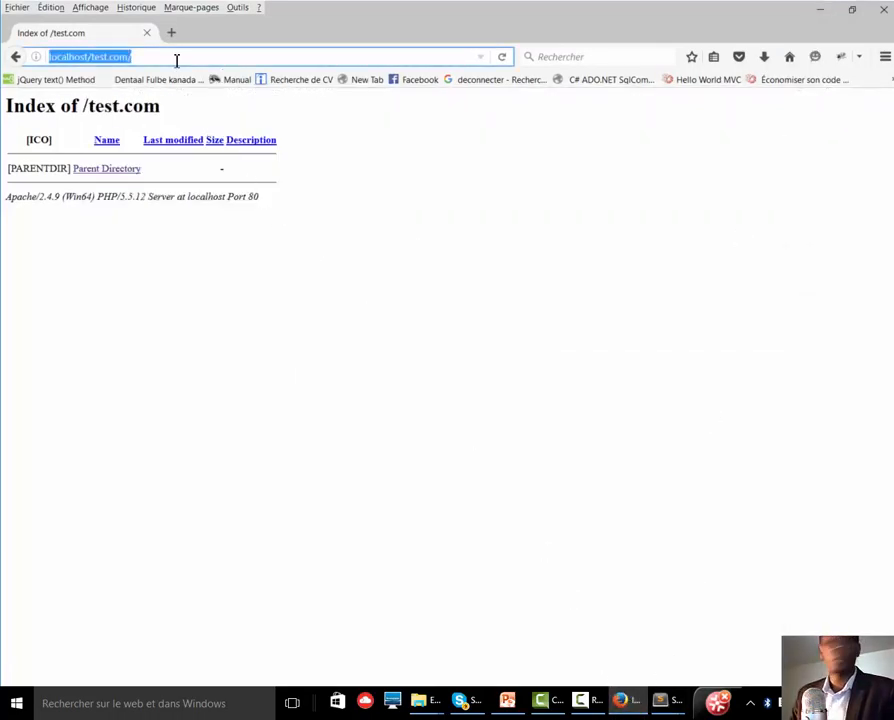
{"action": "key", "text": "Return"}
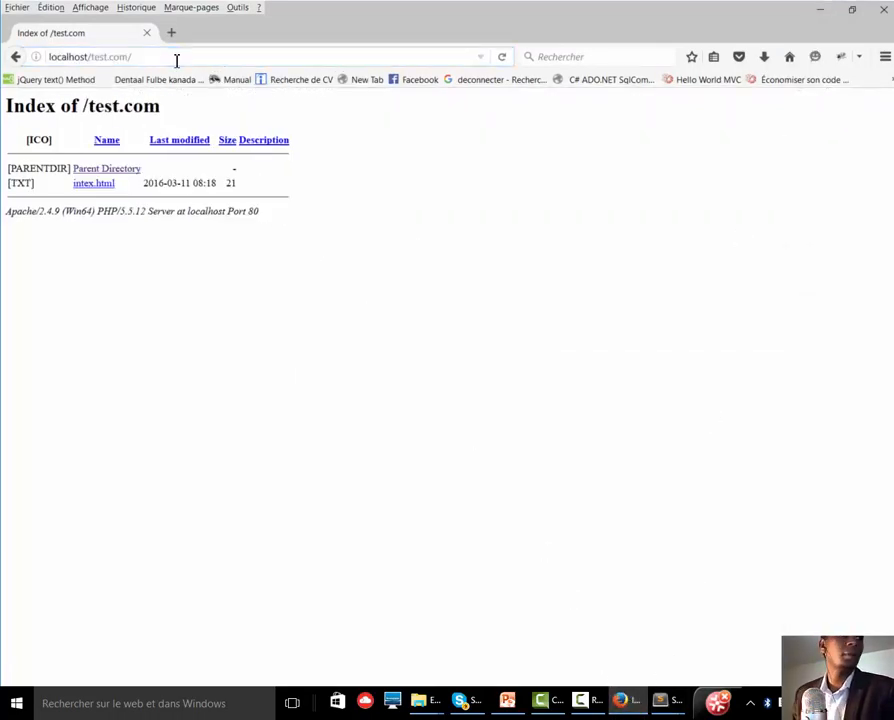
{"action": "left_click", "coordinate": [91, 188]}
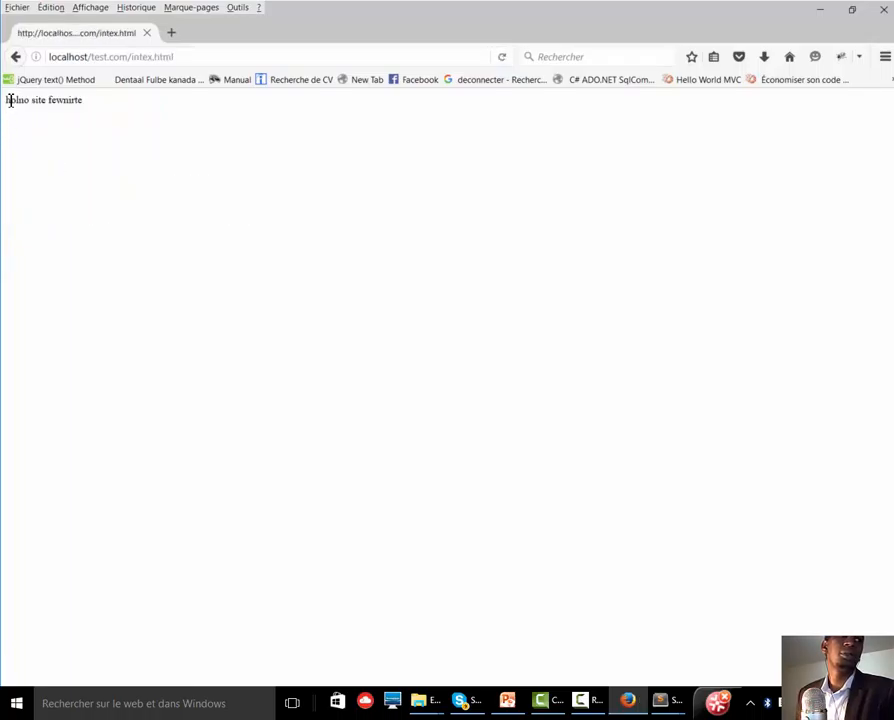
{"action": "left_click_drag", "start_coordinate": [10, 100], "coordinate": [120, 136]}
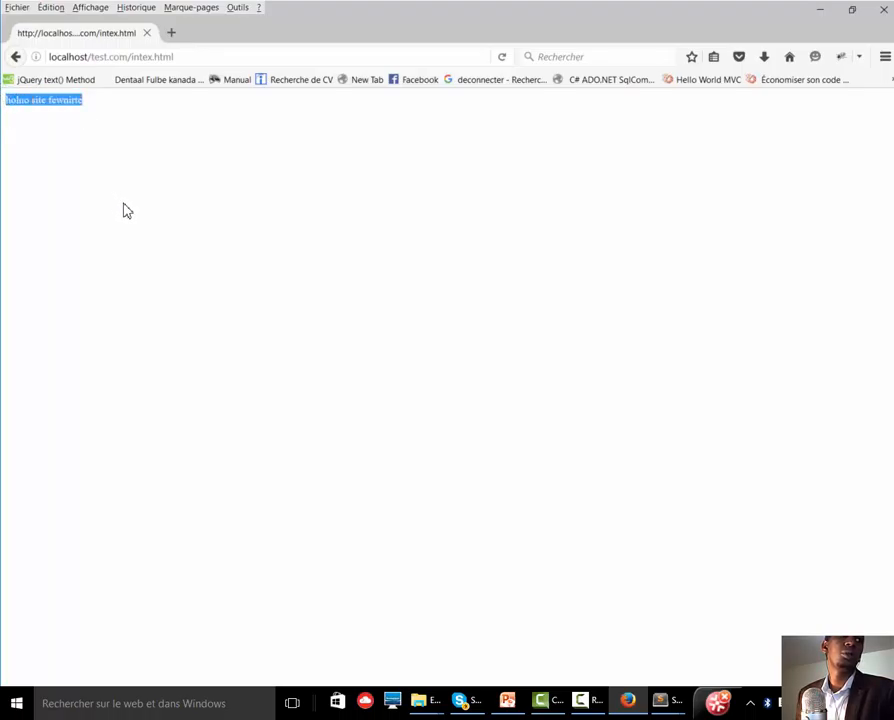
- Switch back to the test.com window in Sublime Text and select the whole line of intex.html
{"action": "left_click", "coordinate": [665, 703]}
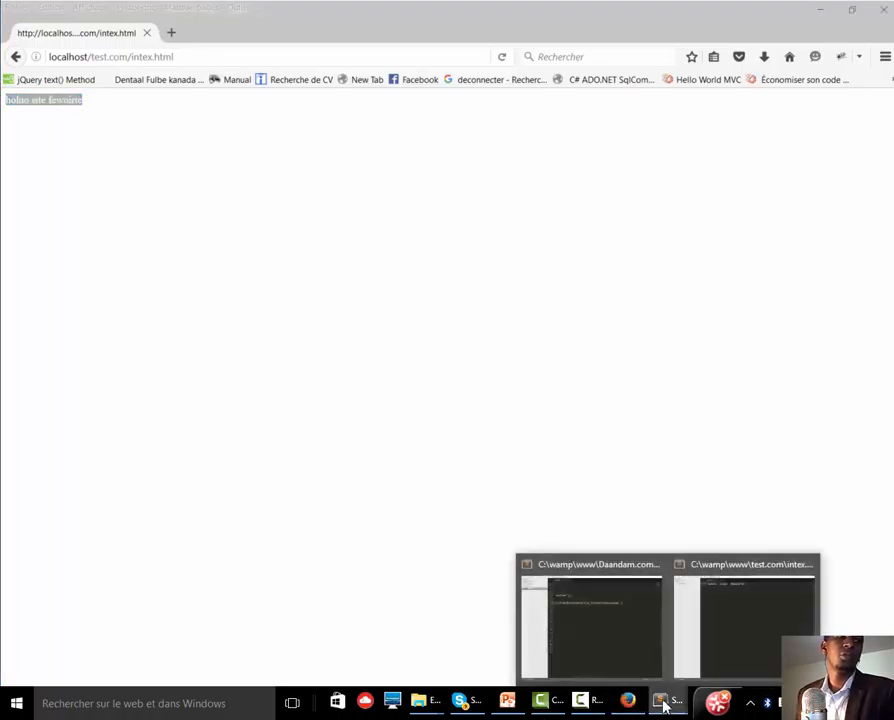
{"action": "left_click", "coordinate": [722, 630]}
{"action": "left_click", "coordinate": [216, 70], "text": "shift"}
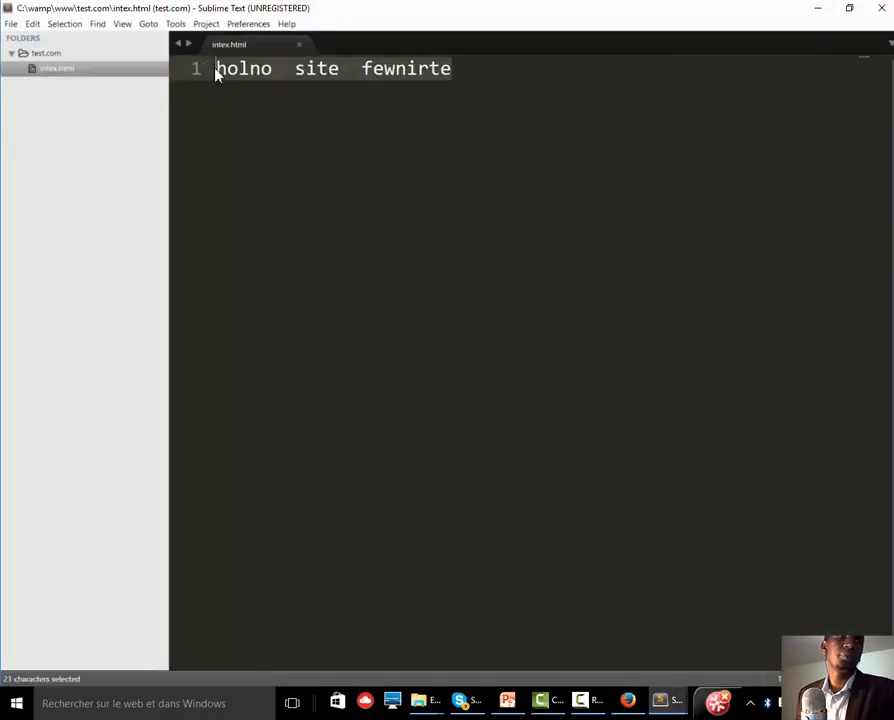
{"action": "type", "text": "<h"}
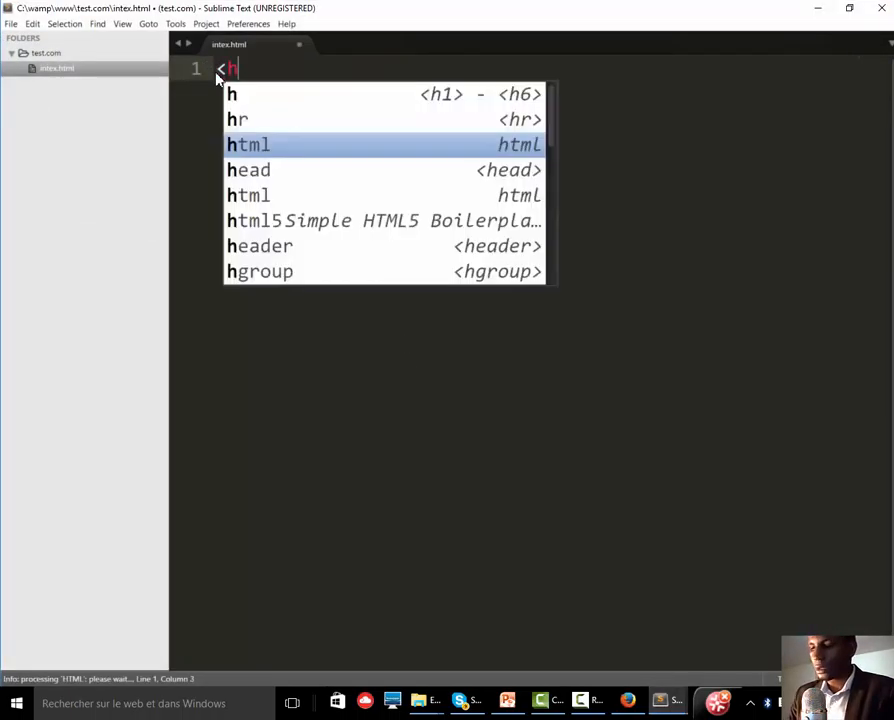
{"action": "type", "text": "1>"}
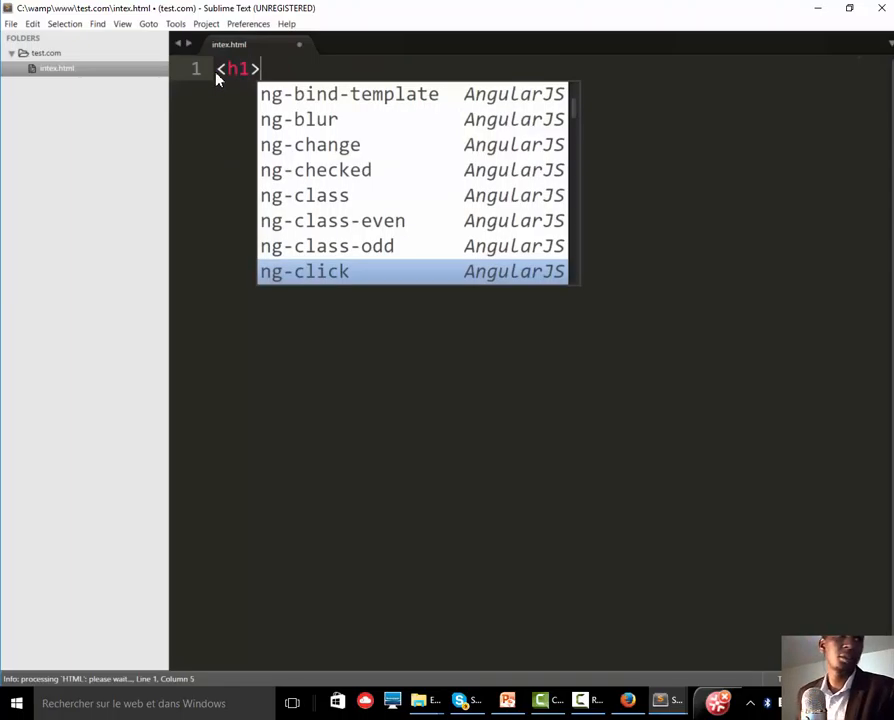
{"action": "key", "text": "Return"}
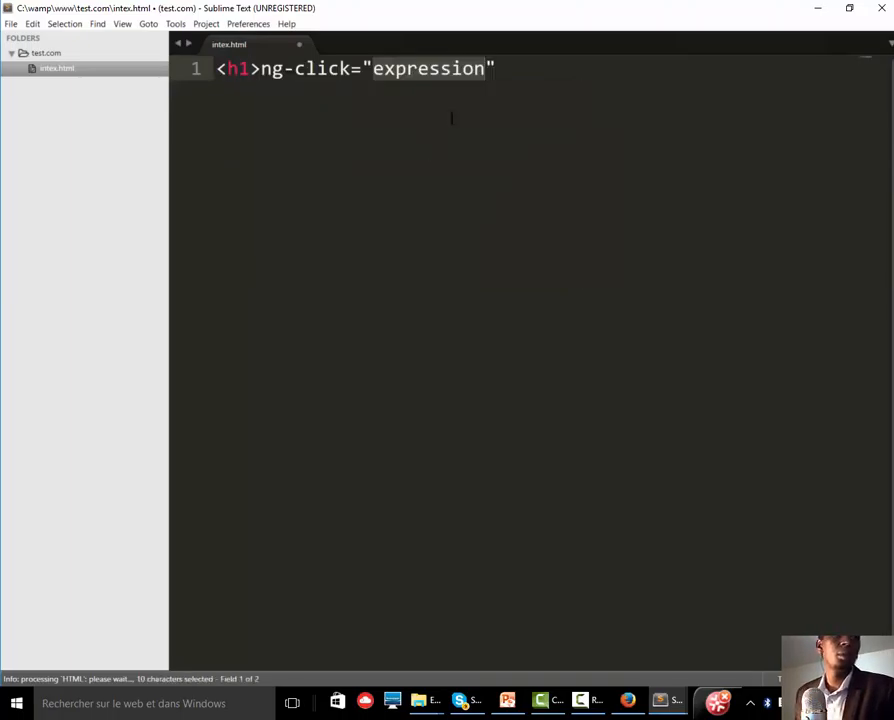
{"action": "left_click_drag", "start_coordinate": [502, 72], "coordinate": [257, 11]}
{"action": "key", "text": "BackSpace"}
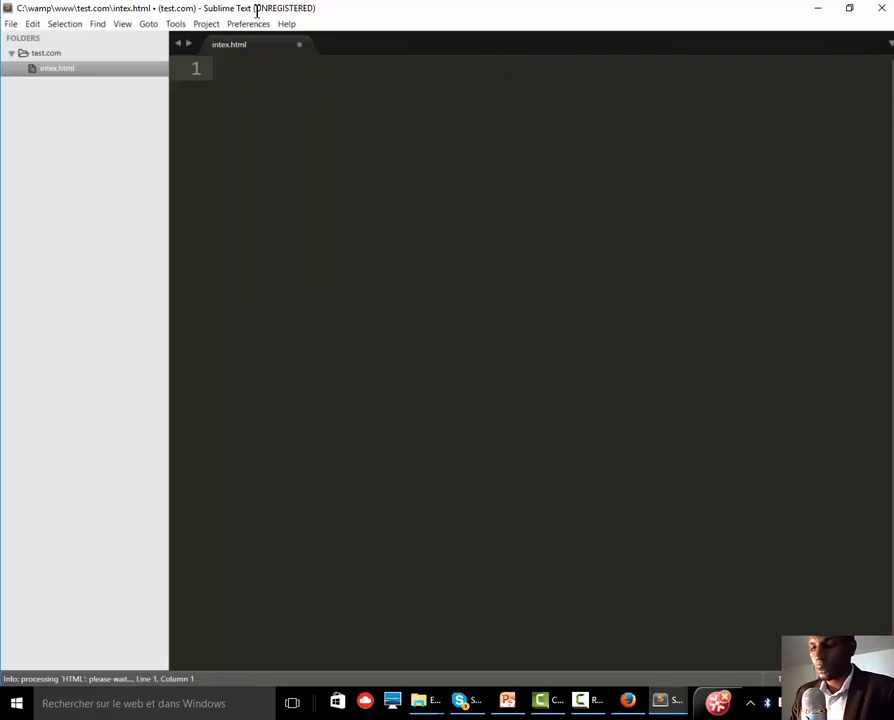
- Write "<h1> Holno ssite fewnirte </h1>" as the only line of intex.html and save the file
{"action": "type", "text": "<h1"}
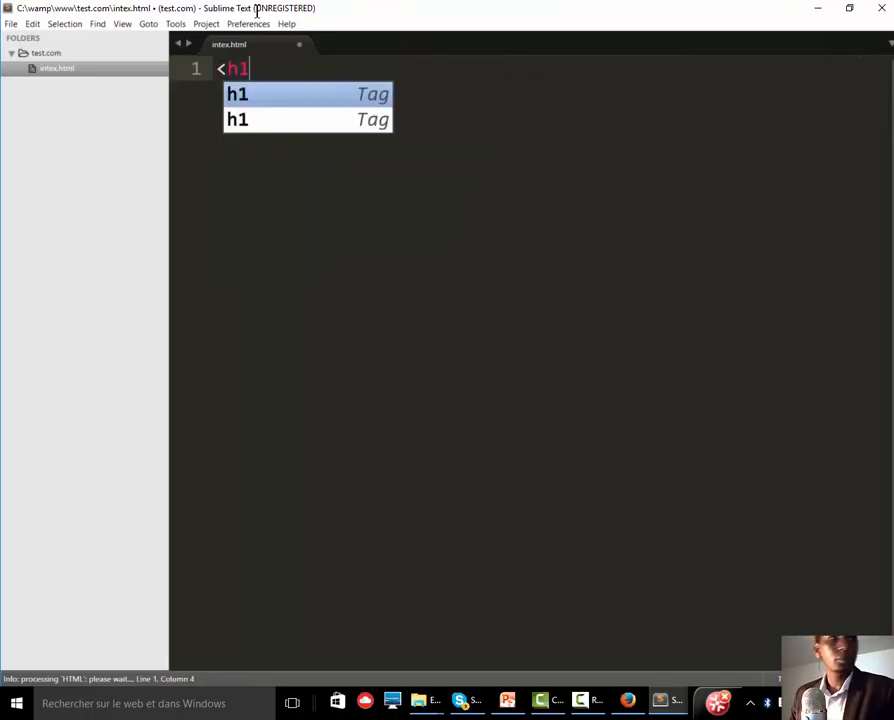
{"action": "type", "text": ">"}
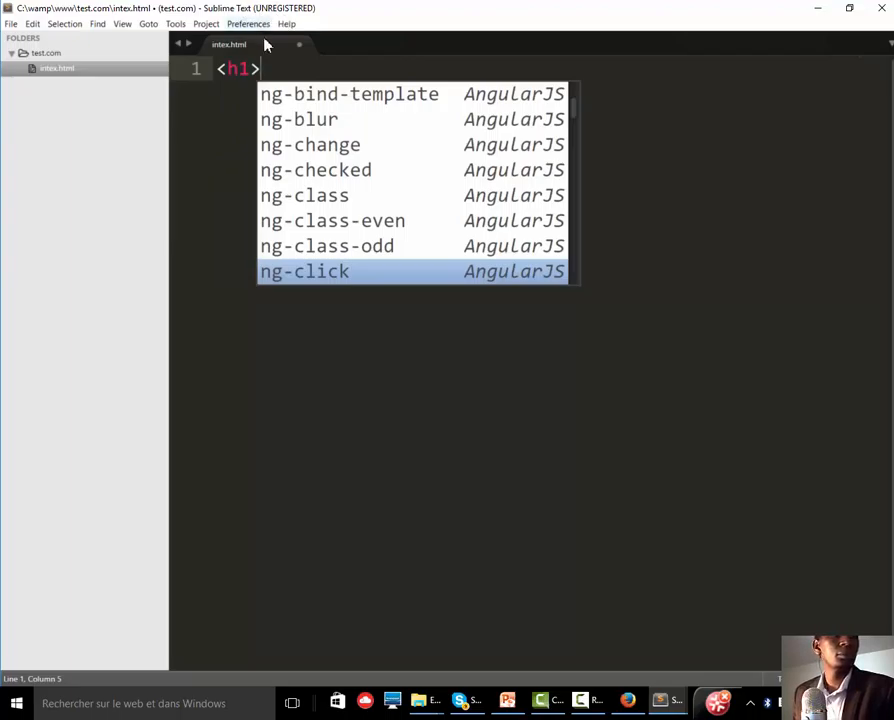
{"action": "type", "text": "  H"}
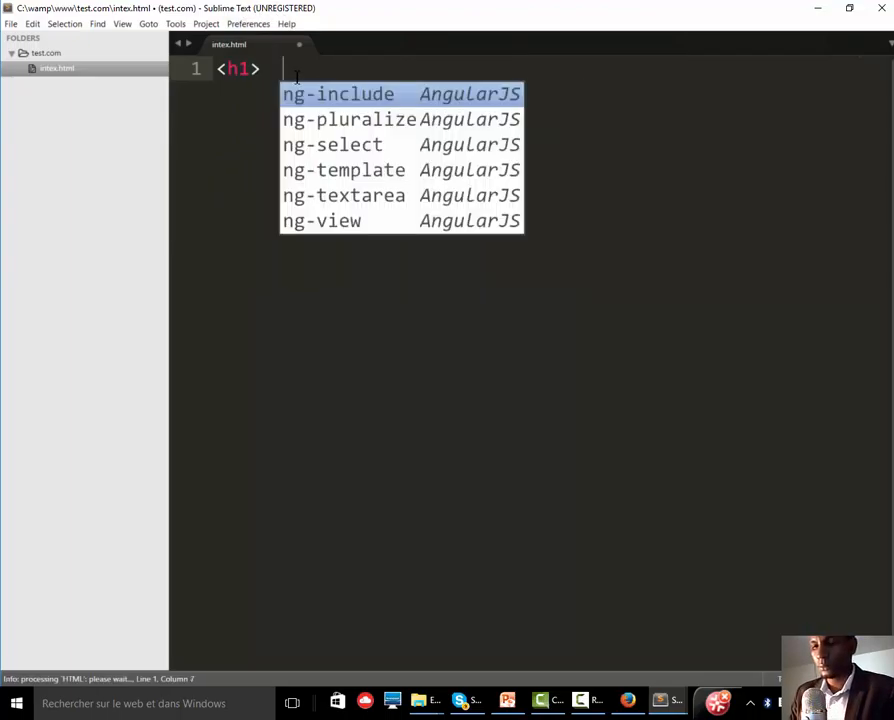
{"action": "type", "text": "olko"}
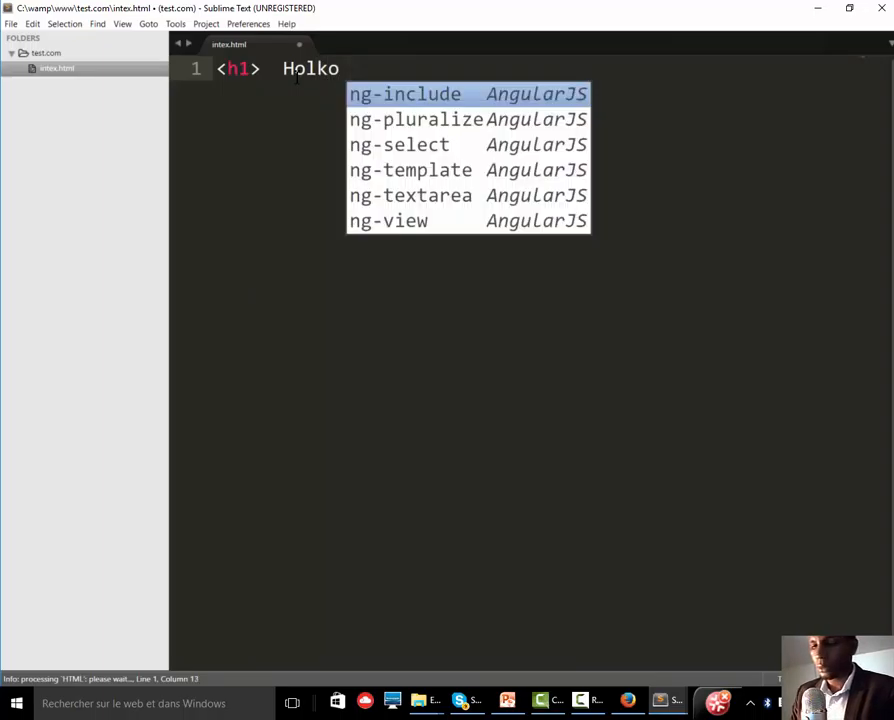
{"action": "key", "text": "BackSpace"}
{"action": "key", "text": "BackSpace"}
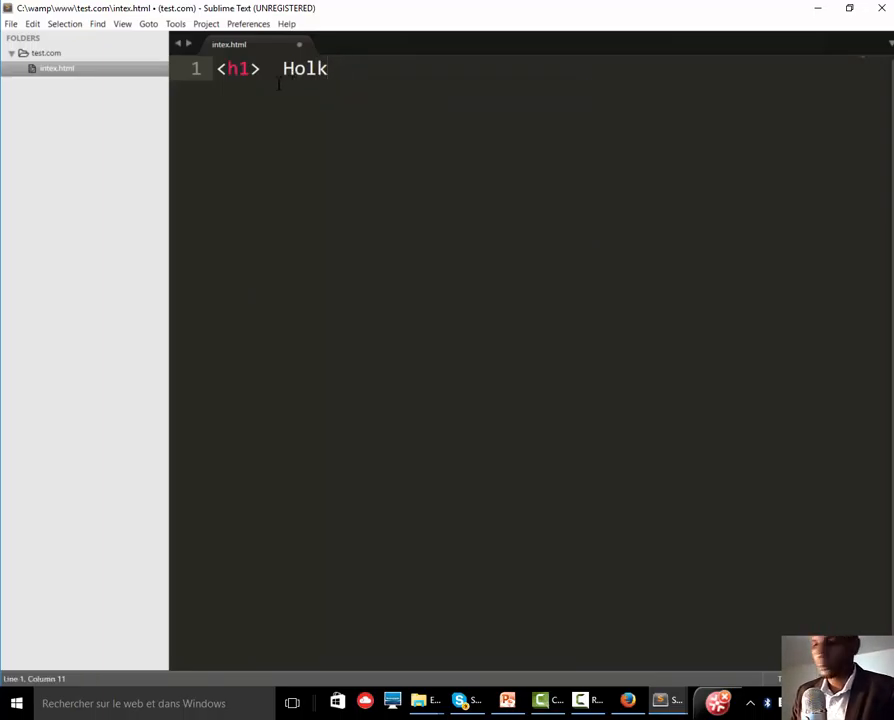
{"action": "key", "text": "BackSpace"}
{"action": "type", "text": "no ssite  "}
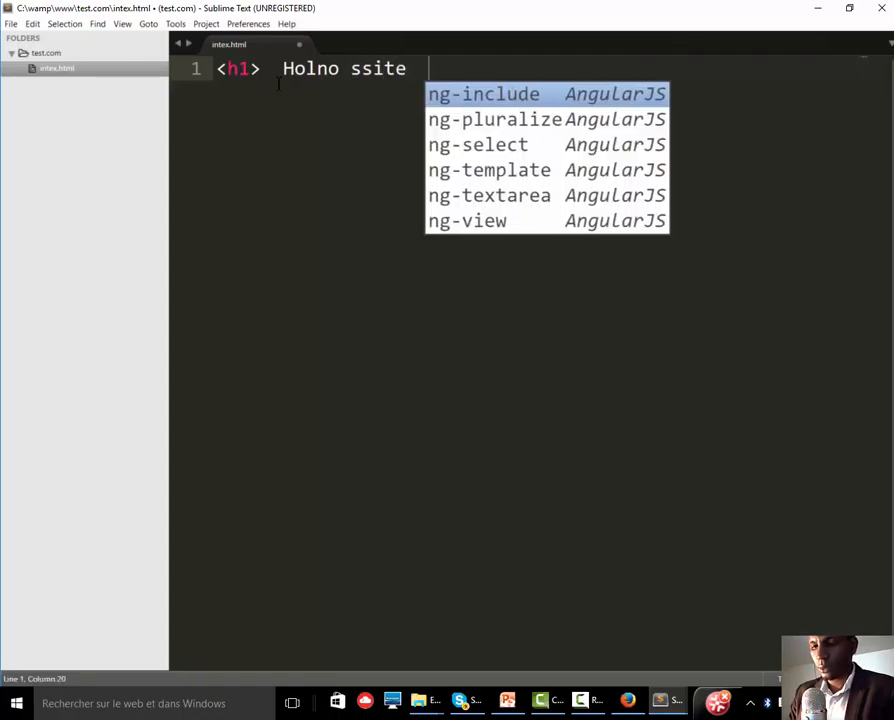
{"action": "type", "text": "fewnirte"}
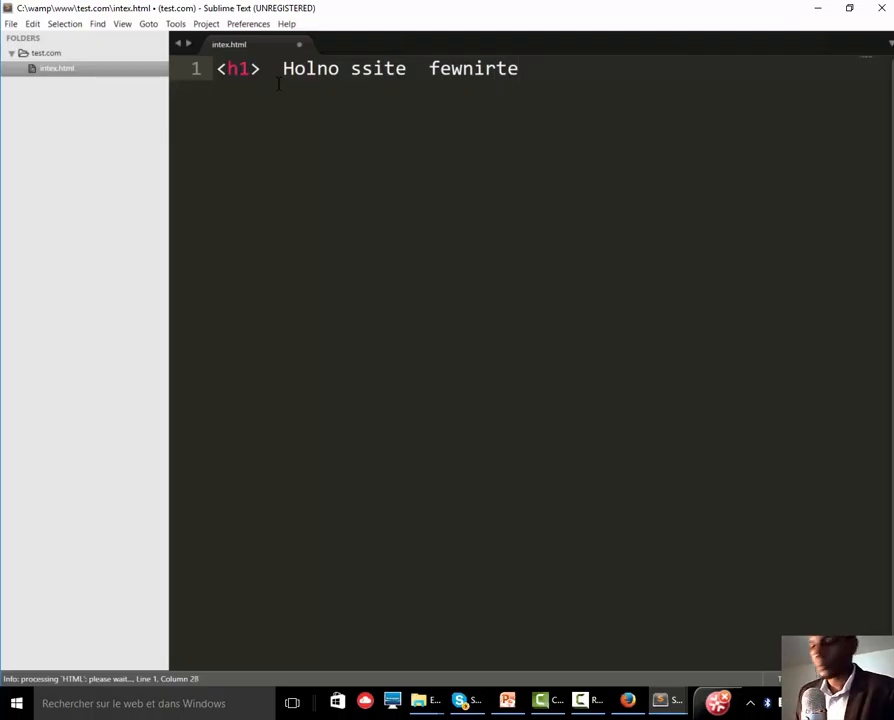
{"action": "type", "text": " </h1>"}
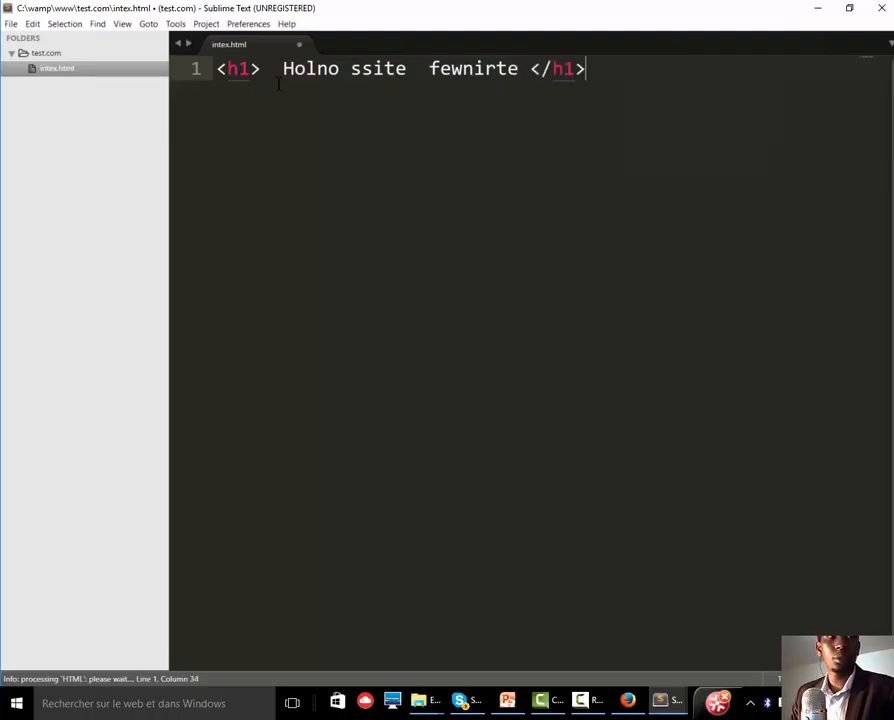
{"action": "key", "text": "ctrl+s"}
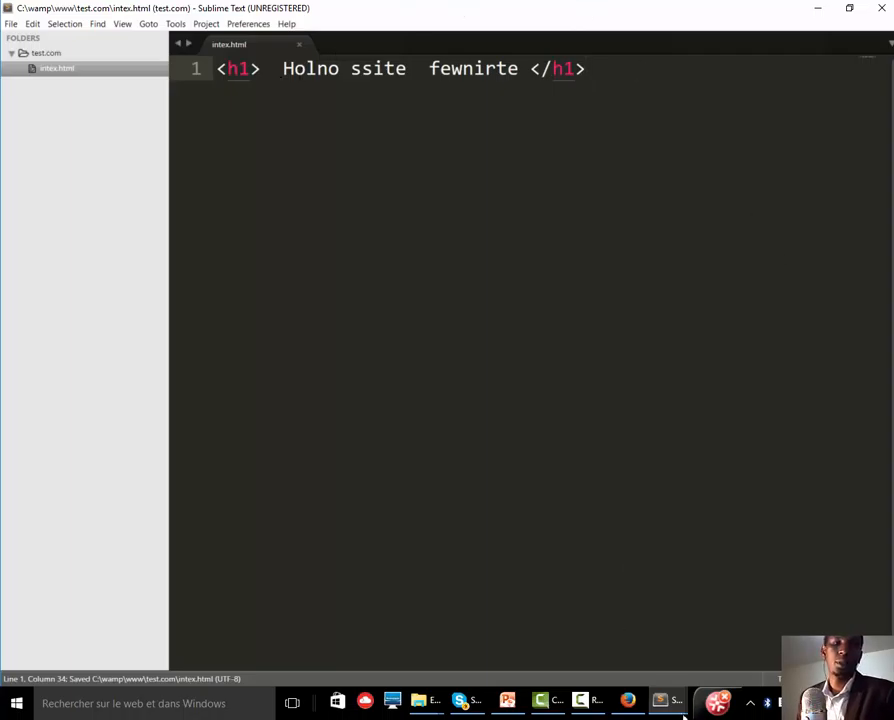
- Switch to Firefox and reload localhost/test.com/intex.html to check the heading
{"action": "left_click", "coordinate": [627, 700]}
{"action": "left_click", "coordinate": [280, 62]}
{"action": "key", "text": "Return"}
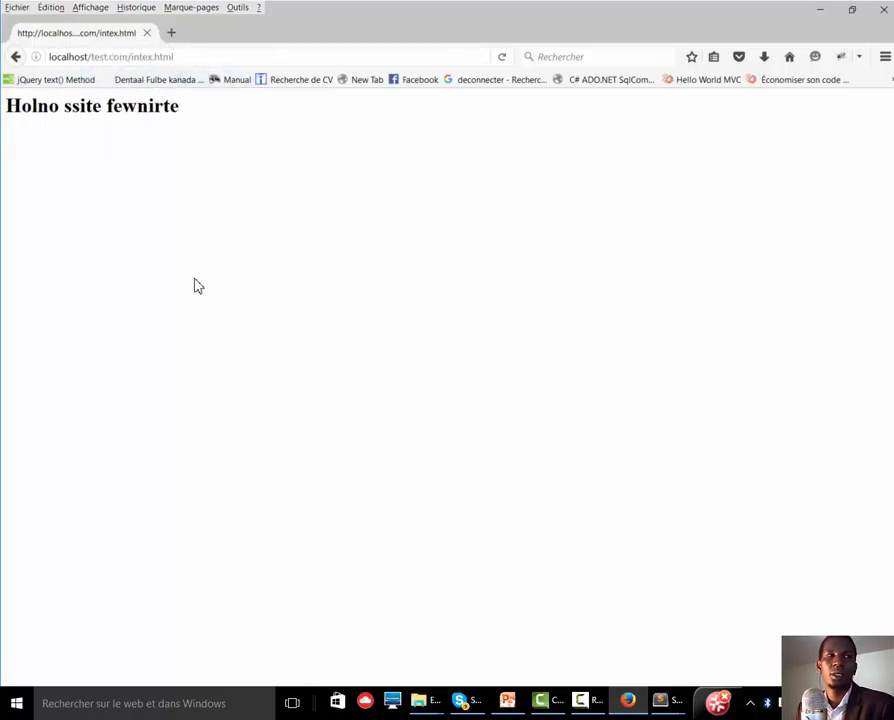
- Highlight intex.html in the page address and the heading text on the page, and close Firefox
{"action": "left_click_drag", "start_coordinate": [131, 56], "coordinate": [175, 56]}
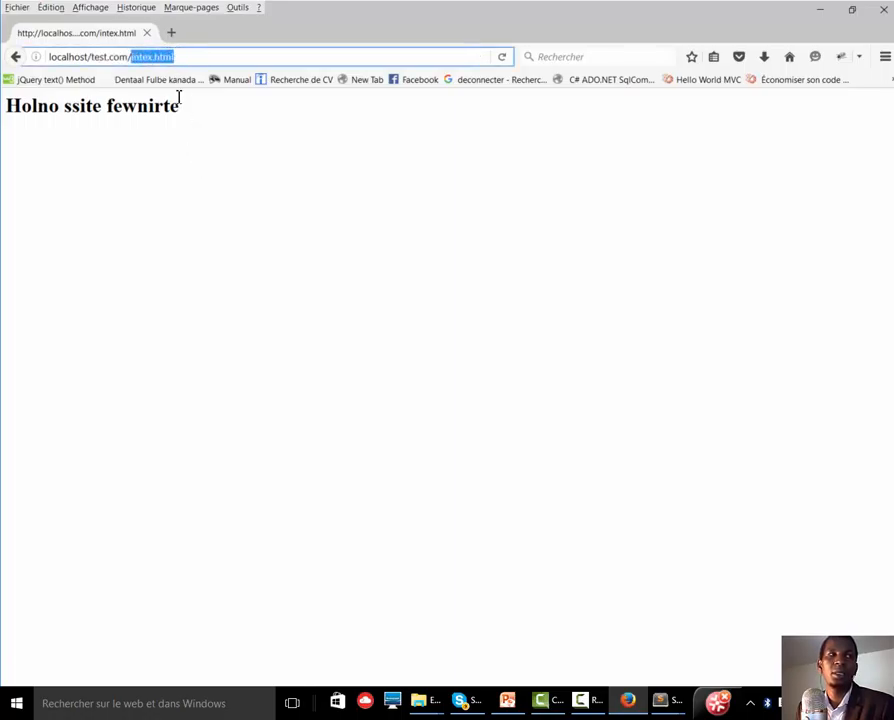
{"action": "left_click", "coordinate": [190, 57]}
{"action": "left_click_drag", "start_coordinate": [180, 105], "coordinate": [7, 105]}
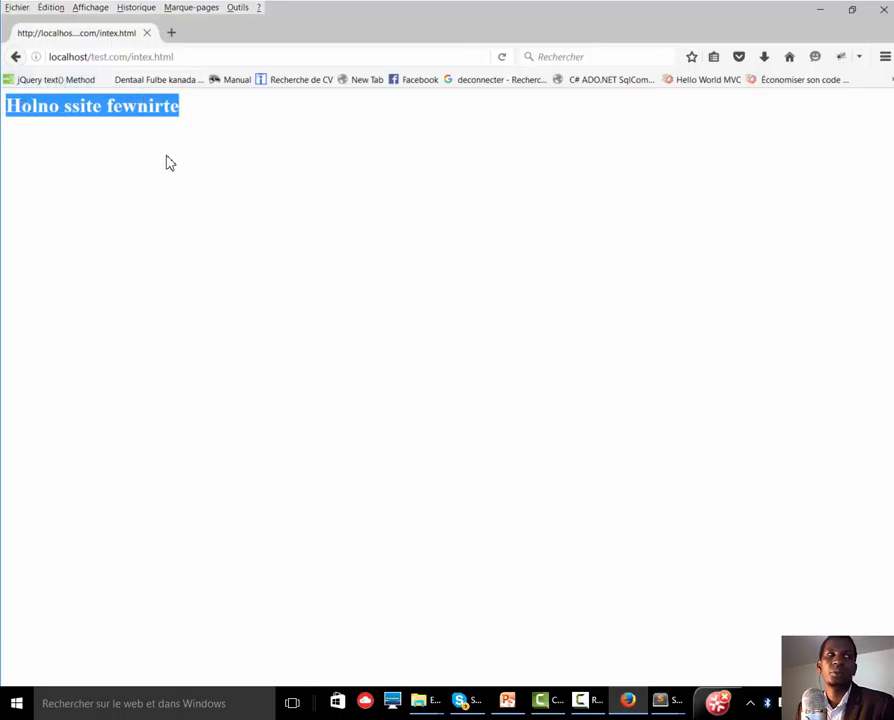
{"action": "left_click", "coordinate": [238, 57]}
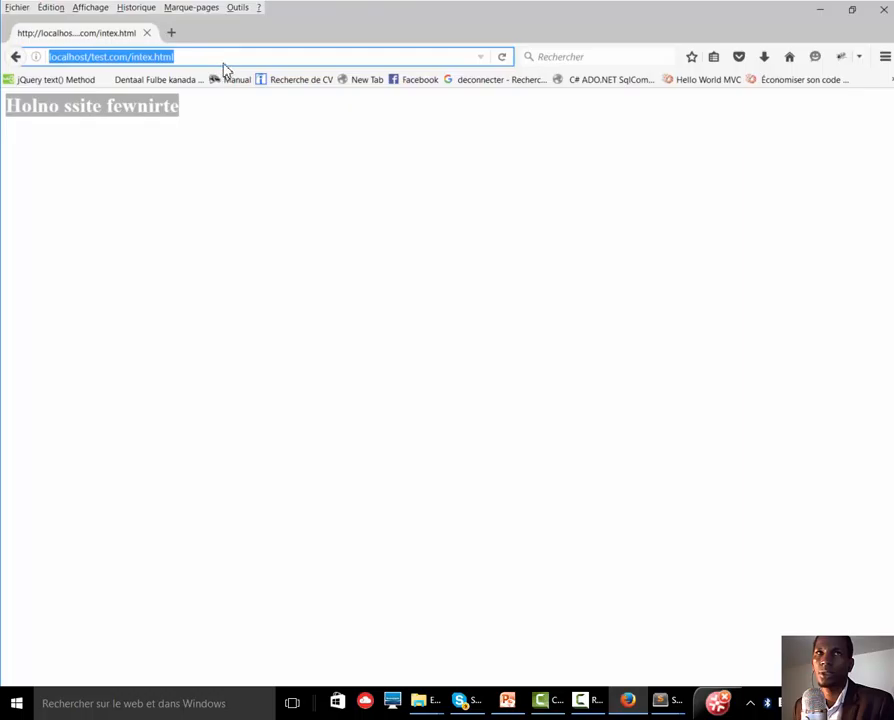
{"action": "left_click", "coordinate": [887, 12]}
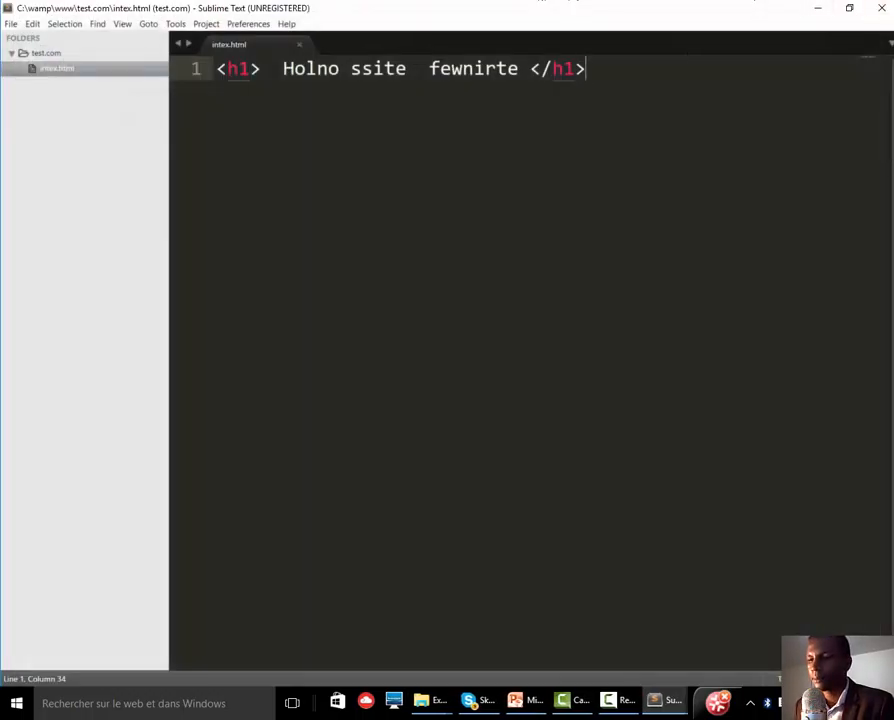